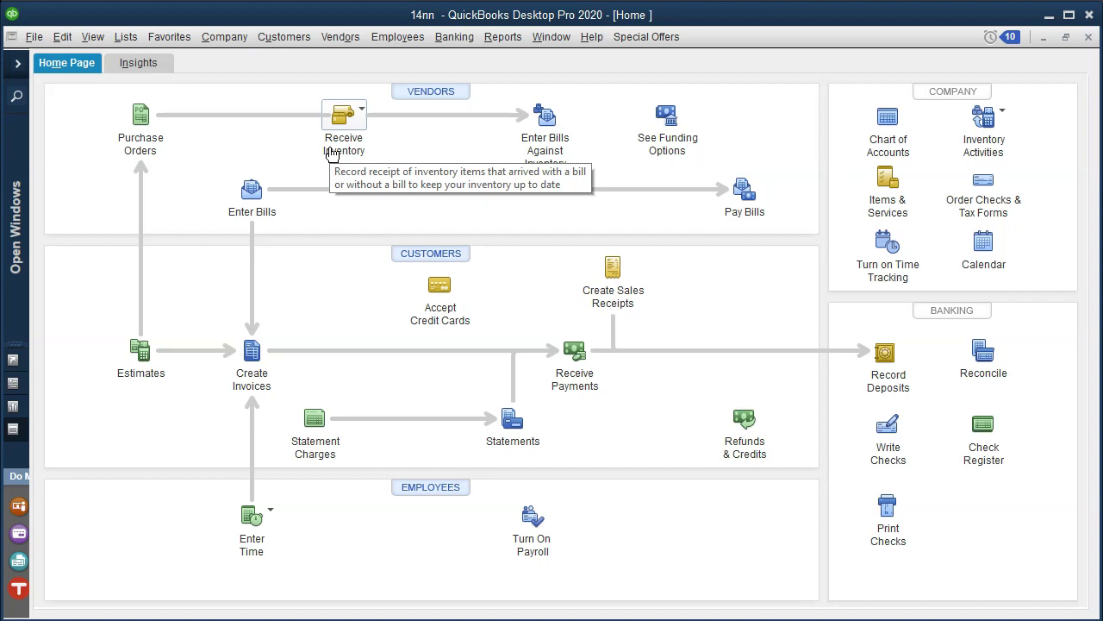
Step: Minimize QuickBooks and start a new purchase order from Xero's Quick Launch Create new menu
{"action": "left_click", "coordinate": [1047, 16]}
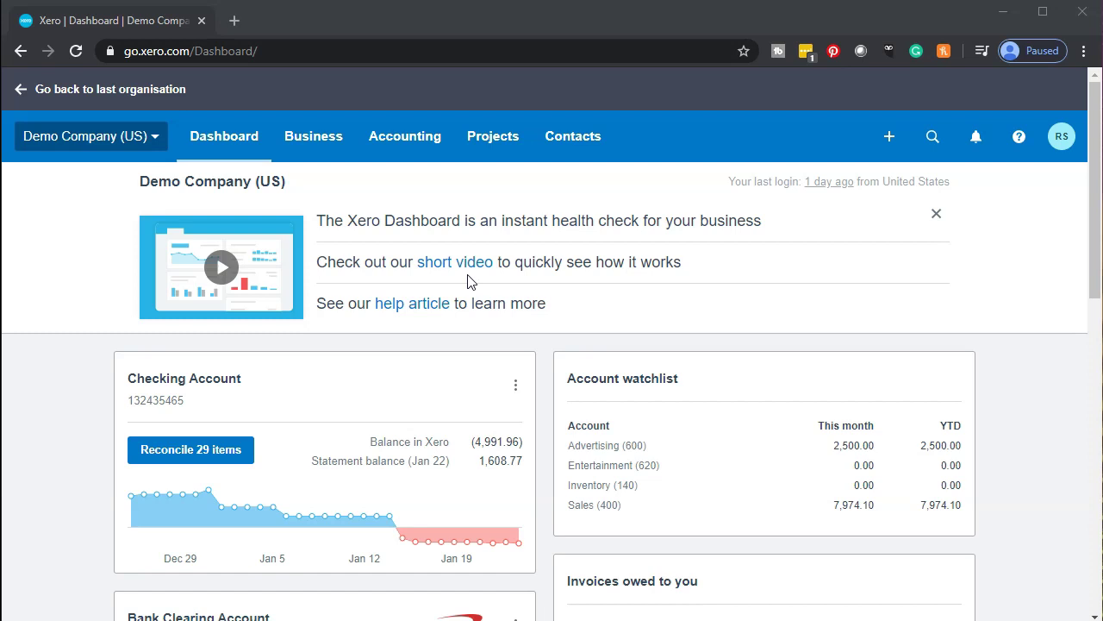
{"action": "left_click", "coordinate": [888, 146]}
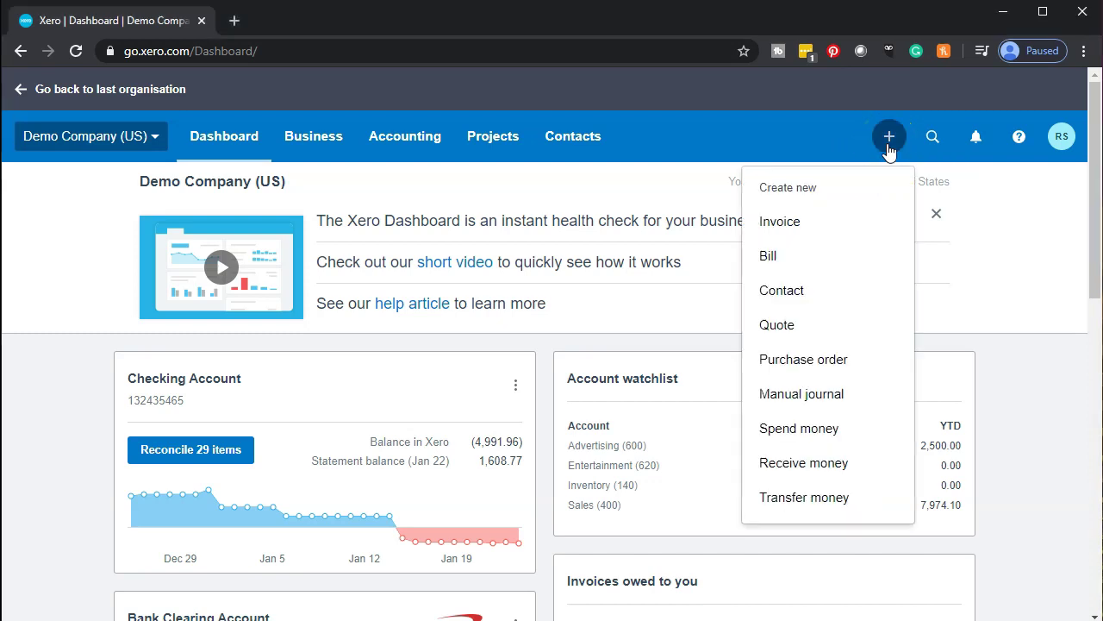
{"action": "left_click", "coordinate": [828, 375]}
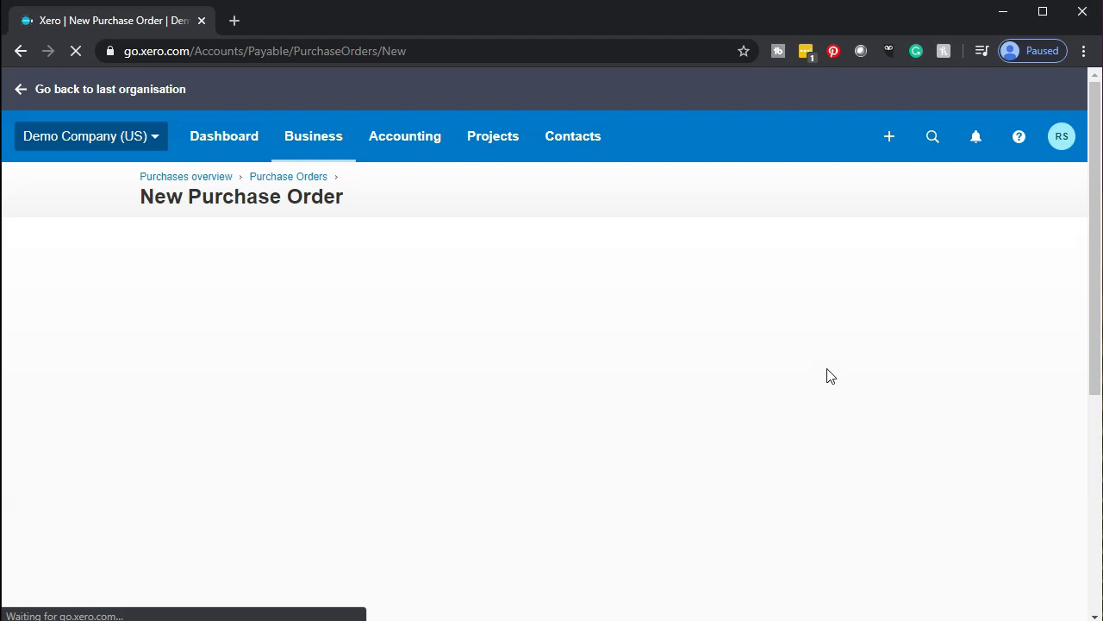
Step: Search the contact list and choose Wilson Periodicals as the contact for PO-0008
{"action": "left_click", "coordinate": [484, 514]}
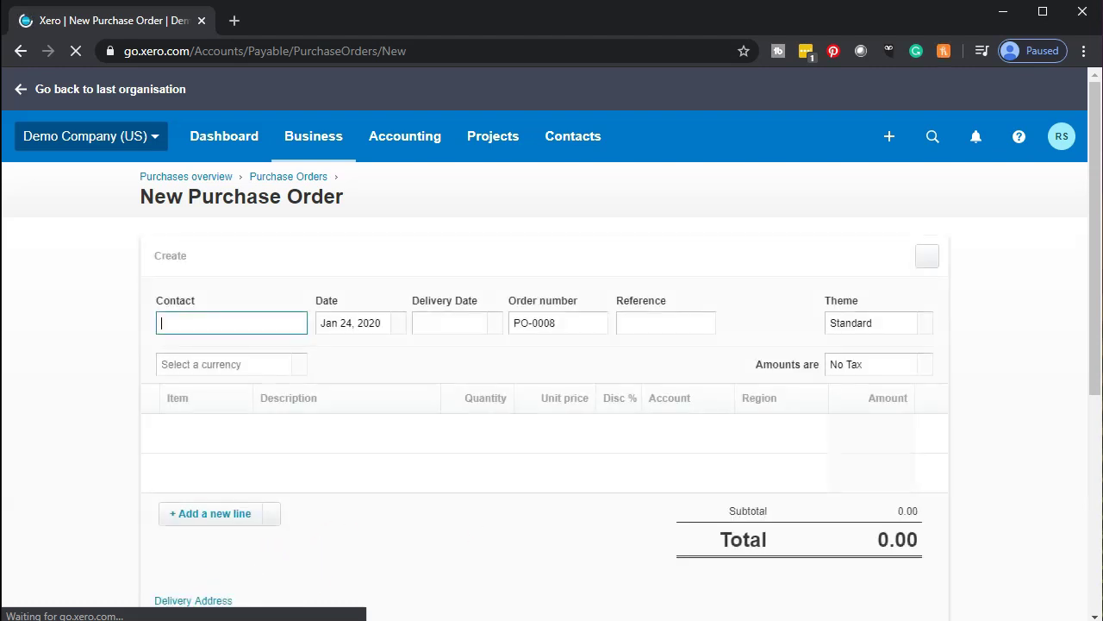
{"action": "left_click", "coordinate": [192, 322]}
{"action": "type", "text": "d"}
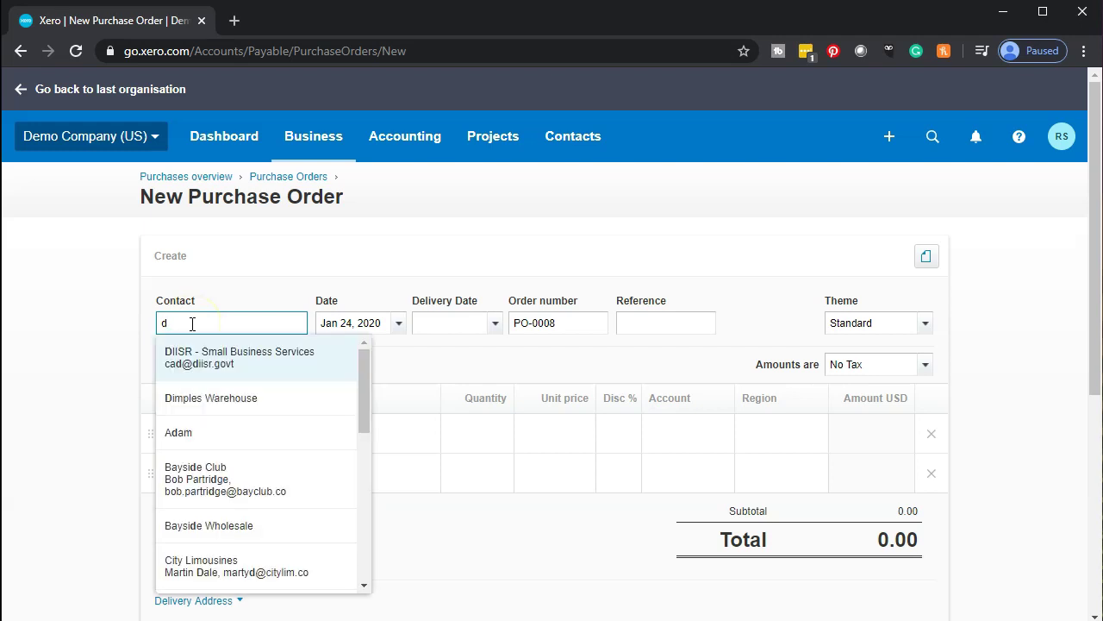
{"action": "scroll", "coordinate": [217, 434], "scroll_direction": "down", "scroll_amount": 2}
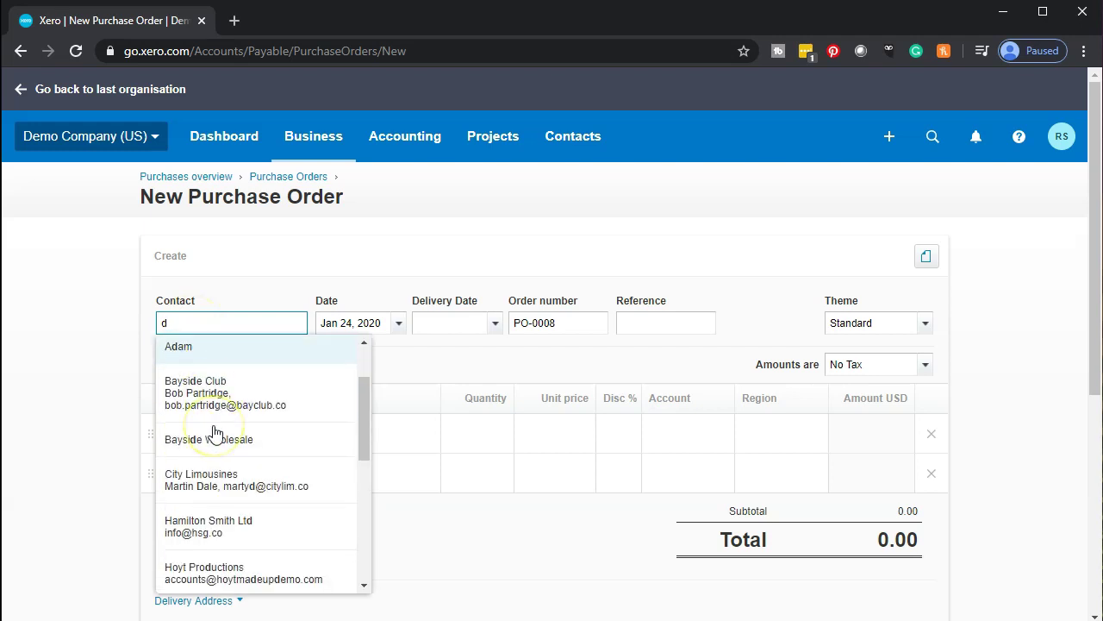
{"action": "scroll", "coordinate": [234, 482], "scroll_direction": "down", "scroll_amount": 2}
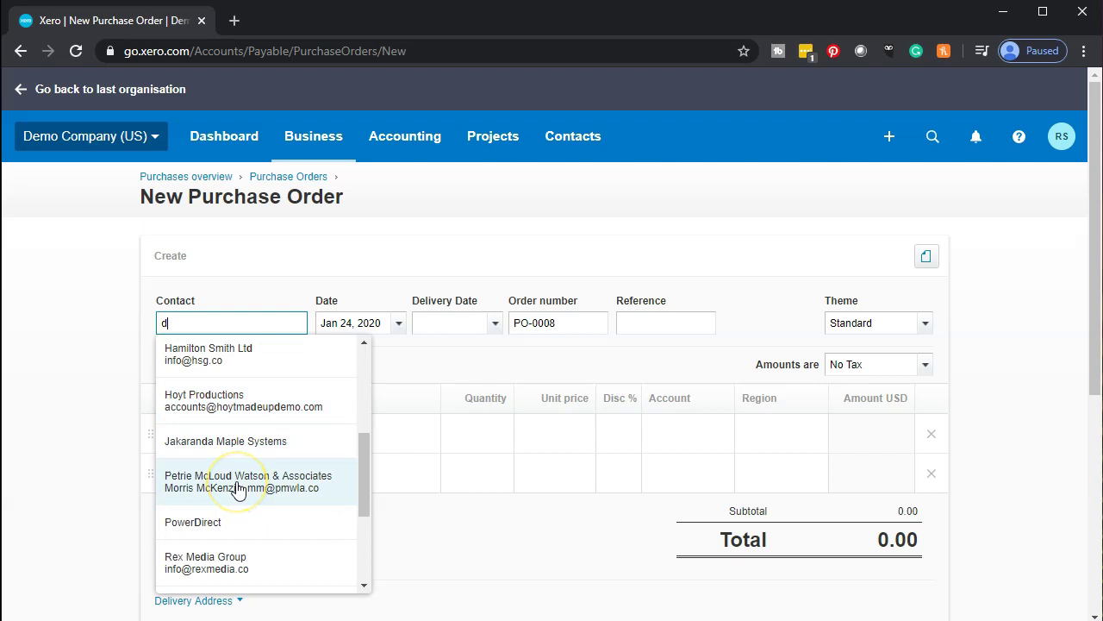
{"action": "scroll", "coordinate": [238, 491], "scroll_direction": "down", "scroll_amount": 2}
{"action": "scroll", "coordinate": [238, 488], "scroll_direction": "down", "scroll_amount": 2}
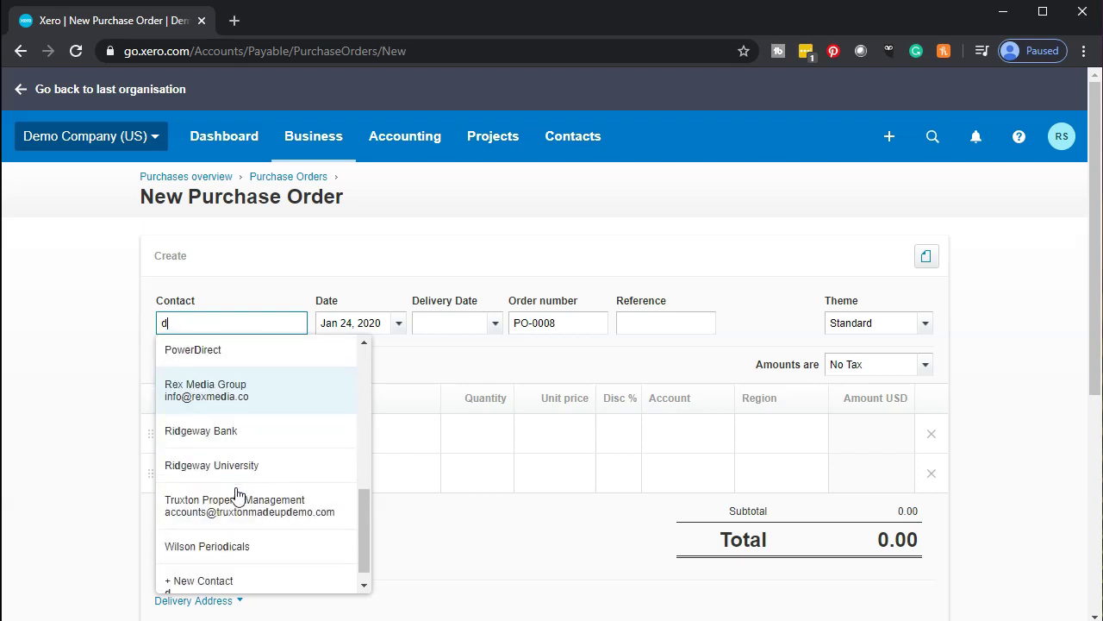
{"action": "scroll", "coordinate": [238, 500], "scroll_direction": "down", "scroll_amount": 1}
{"action": "left_click", "coordinate": [238, 505]}
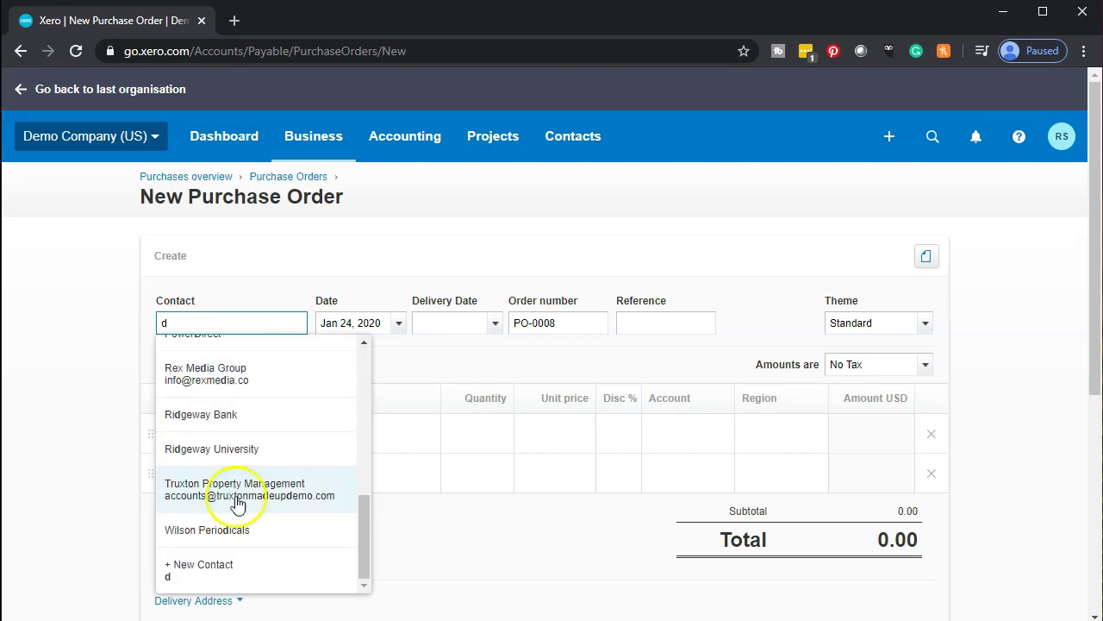
{"action": "left_click", "coordinate": [233, 547]}
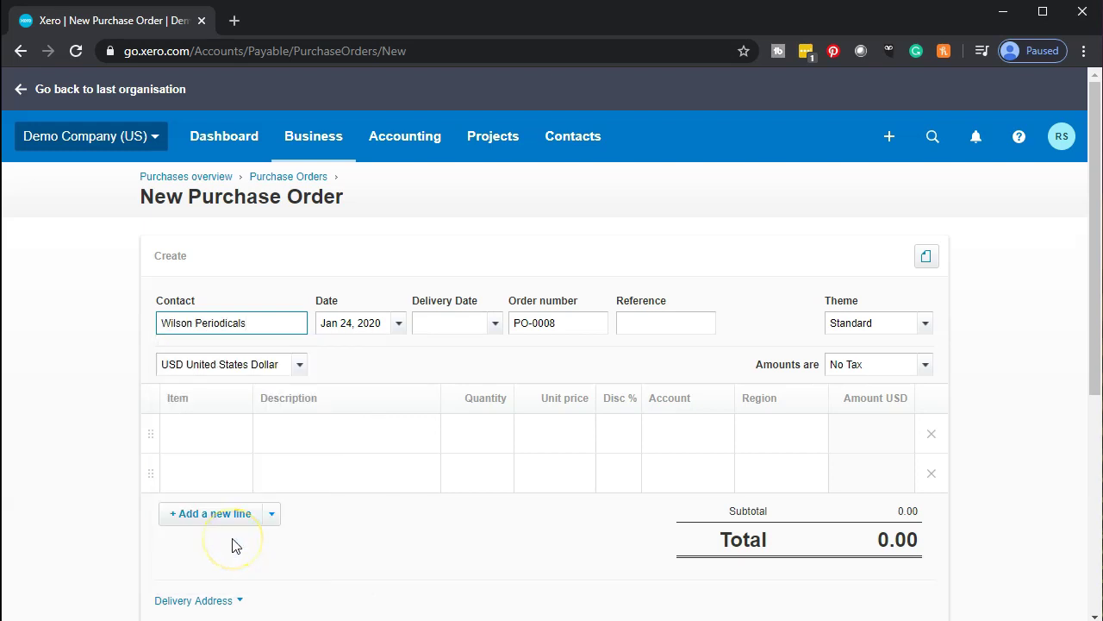
{"action": "key", "text": "Tab"}
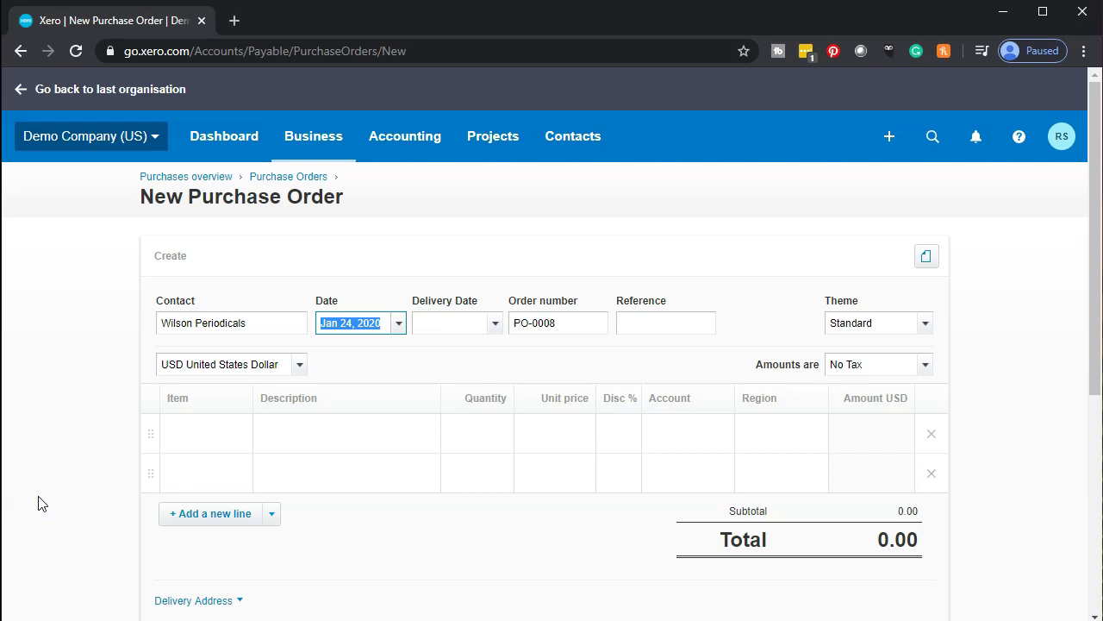
Step: Set the purchase order date to May 14, 2020 in the calendar
{"action": "left_click", "coordinate": [399, 323]}
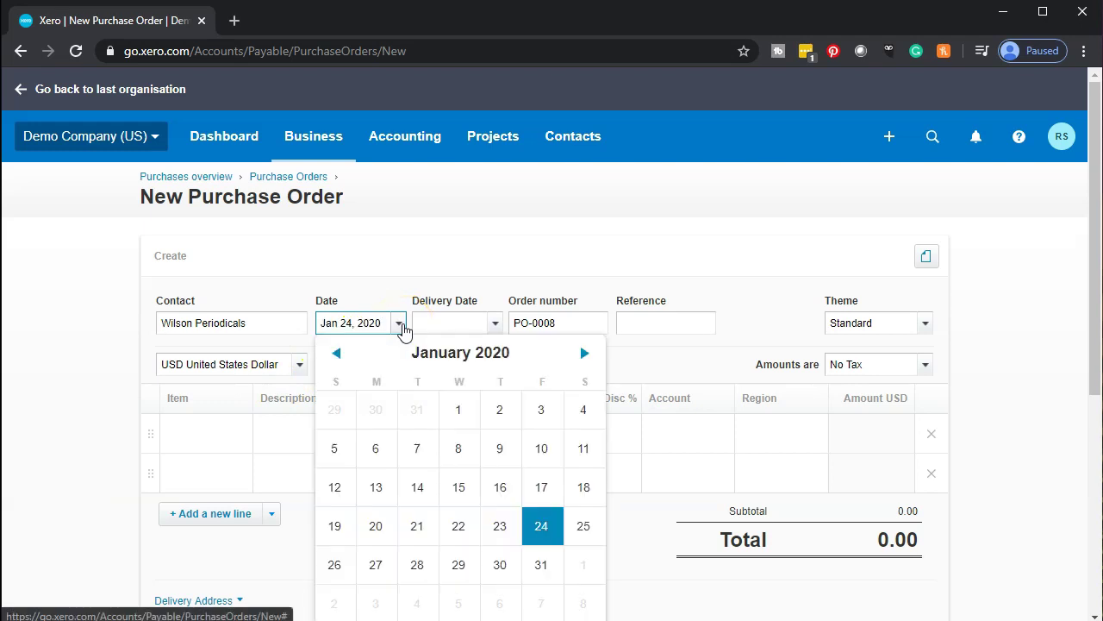
{"action": "left_click", "coordinate": [585, 355]}
{"action": "left_click", "coordinate": [585, 355]}
{"action": "left_click", "coordinate": [585, 355]}
{"action": "left_click", "coordinate": [585, 355]}
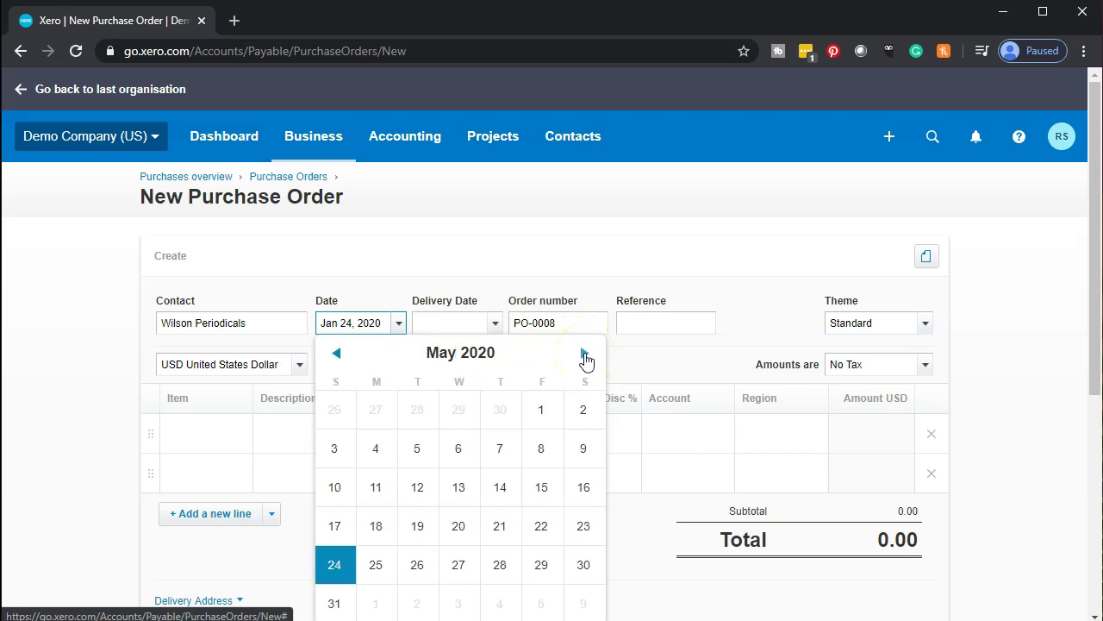
{"action": "left_click", "coordinate": [503, 490]}
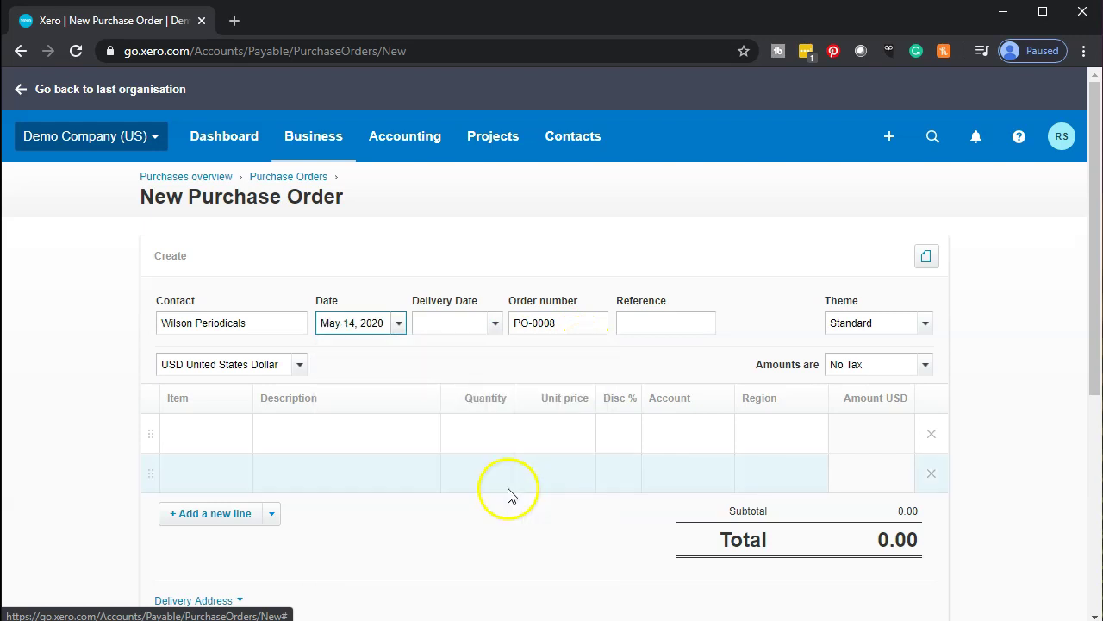
Step: Leave order number PO-0008 and the Standard theme unchanged, moving to the first item line
{"action": "left_click", "coordinate": [481, 341]}
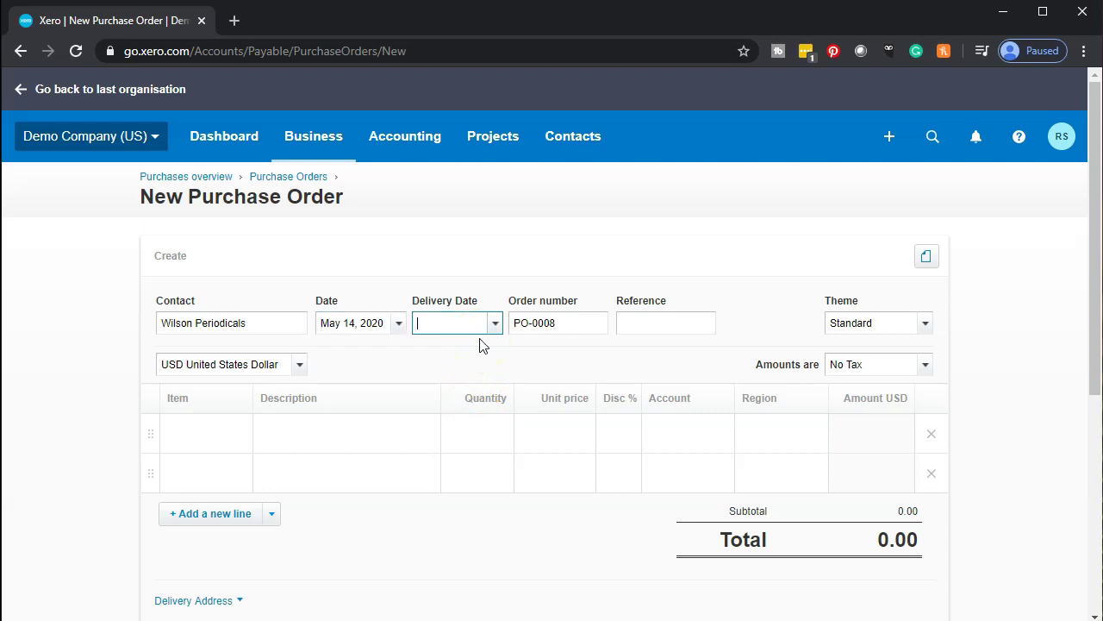
{"action": "key", "text": "Tab"}
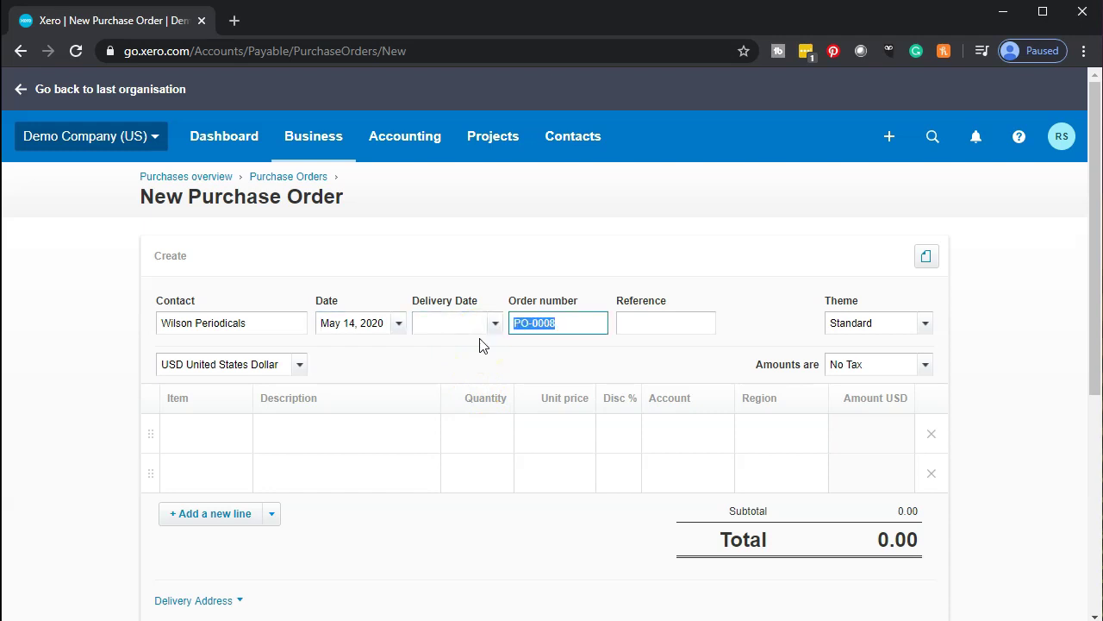
{"action": "key", "text": "Tab"}
{"action": "key", "text": "Tab"}
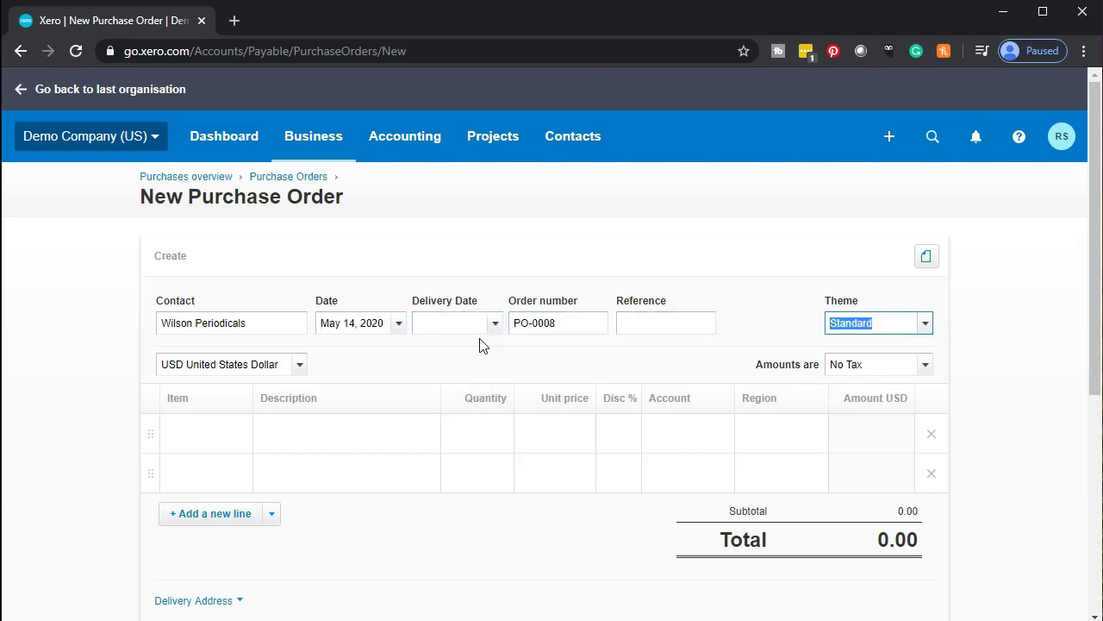
{"action": "left_click", "coordinate": [925, 324]}
{"action": "left_click", "coordinate": [926, 324]}
{"action": "key", "text": "Tab"}
{"action": "key", "text": "Tab"}
{"action": "key", "text": "Tab"}
{"action": "left_click", "coordinate": [245, 446]}
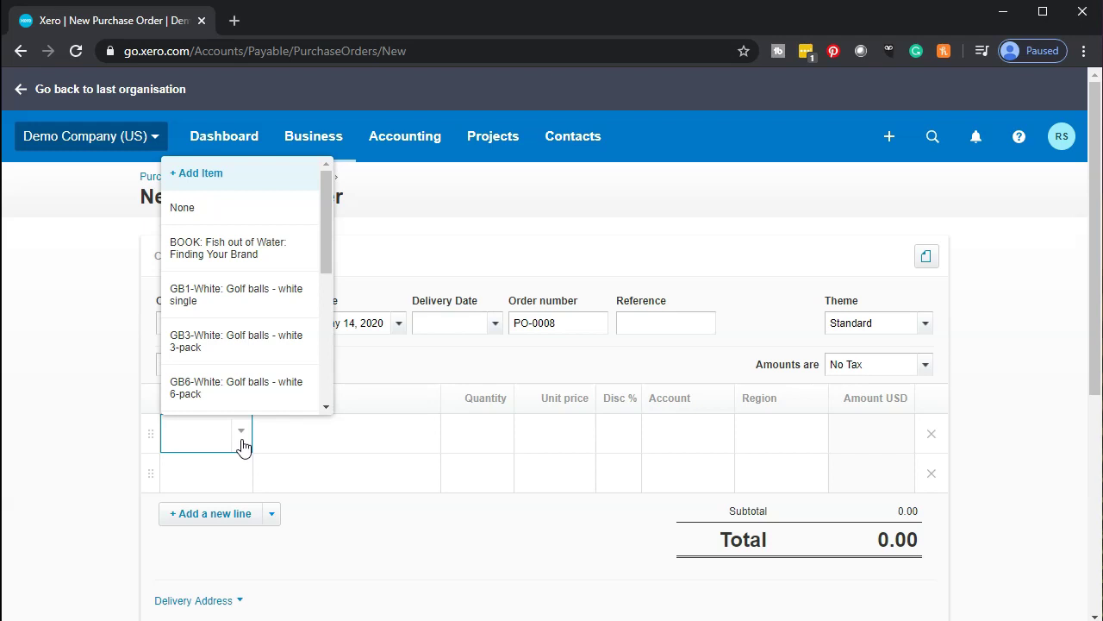
Step: Add a GB3-White golf balls 3-pack line with quantity 50 at 12.00
{"action": "left_click", "coordinate": [217, 352]}
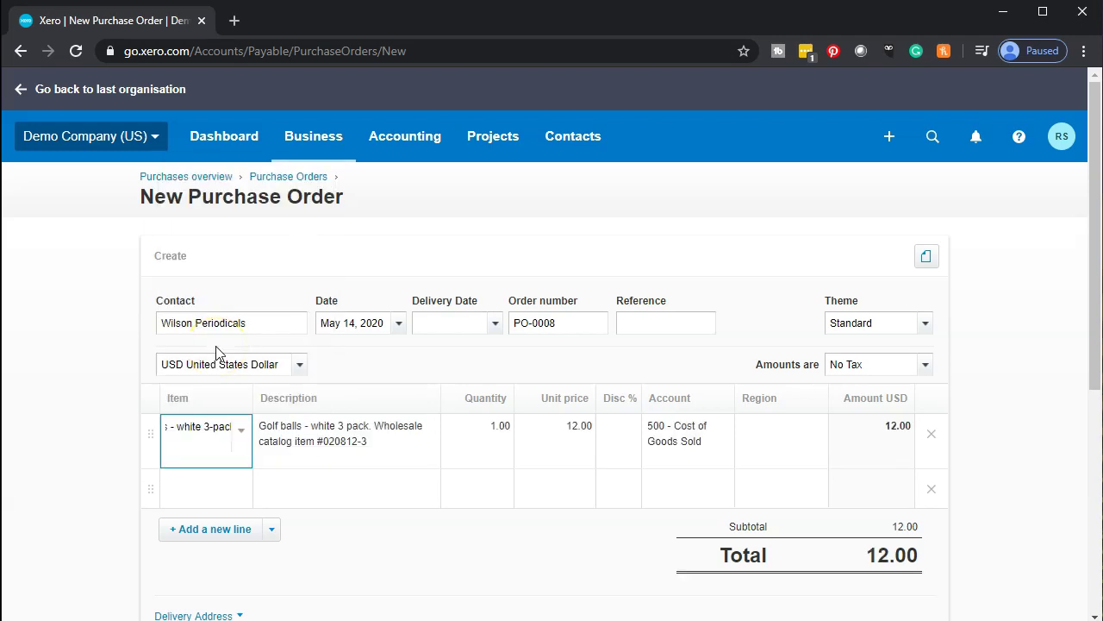
{"action": "key", "text": "Tab"}
{"action": "key", "text": "Tab"}
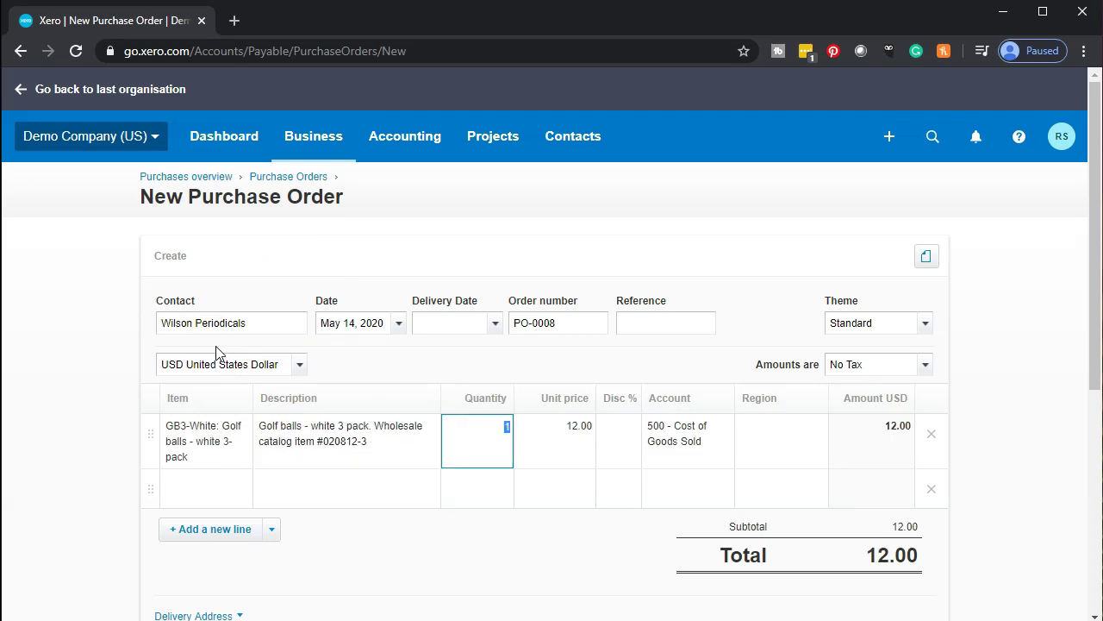
{"action": "type", "text": "50"}
{"action": "key", "text": "Tab"}
{"action": "key", "text": "Tab"}
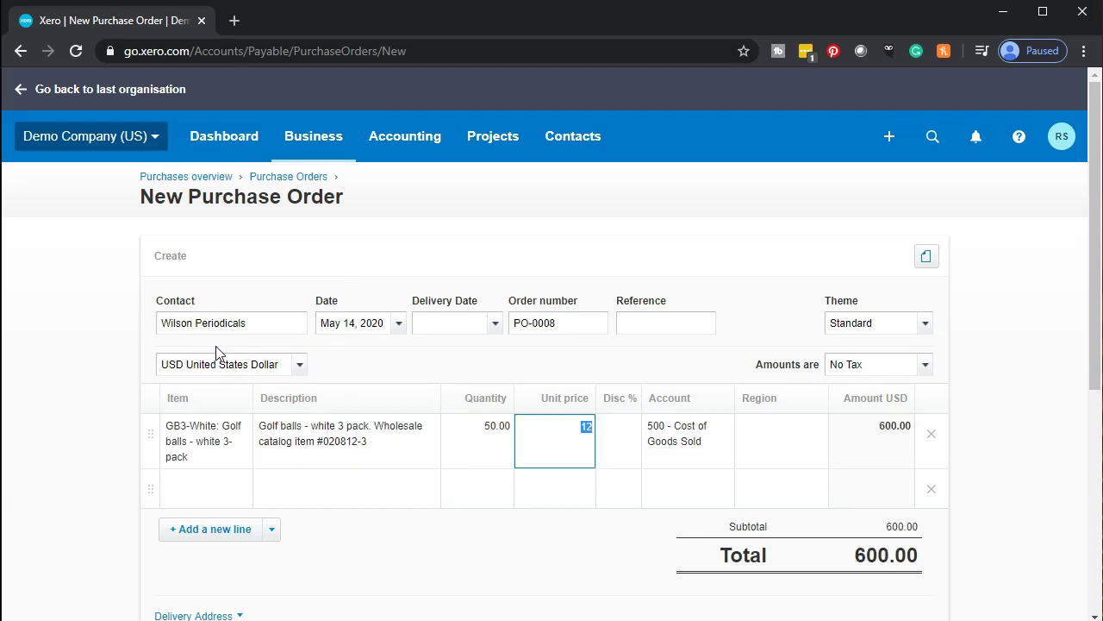
{"action": "key", "text": "Tab"}
{"action": "key", "text": "Tab"}
{"action": "key", "text": "Tab"}
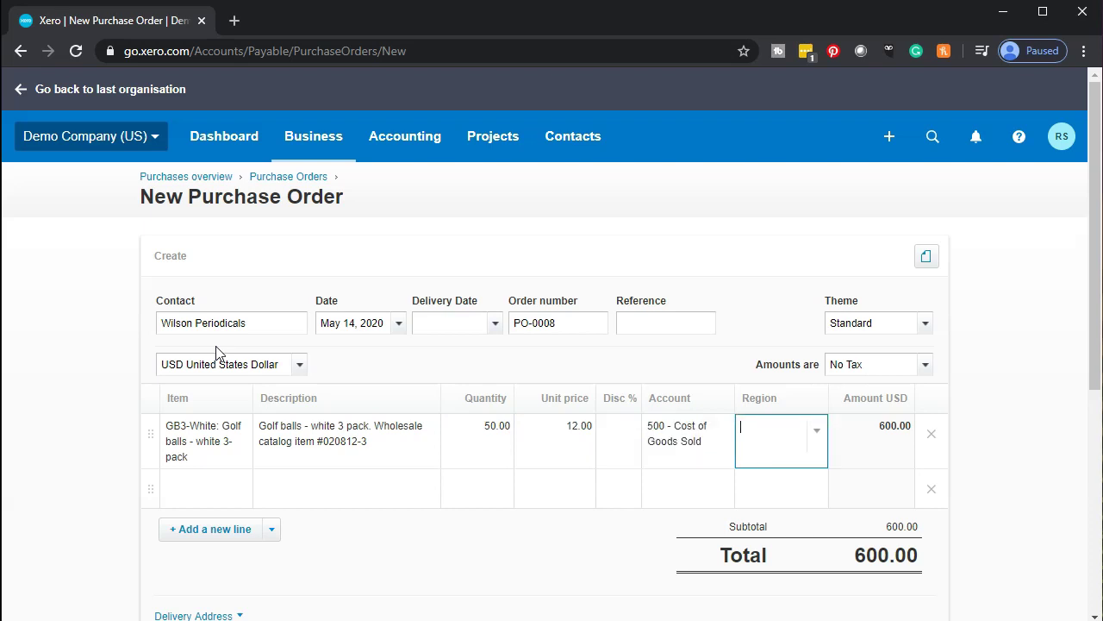
{"action": "key", "text": "Tab"}
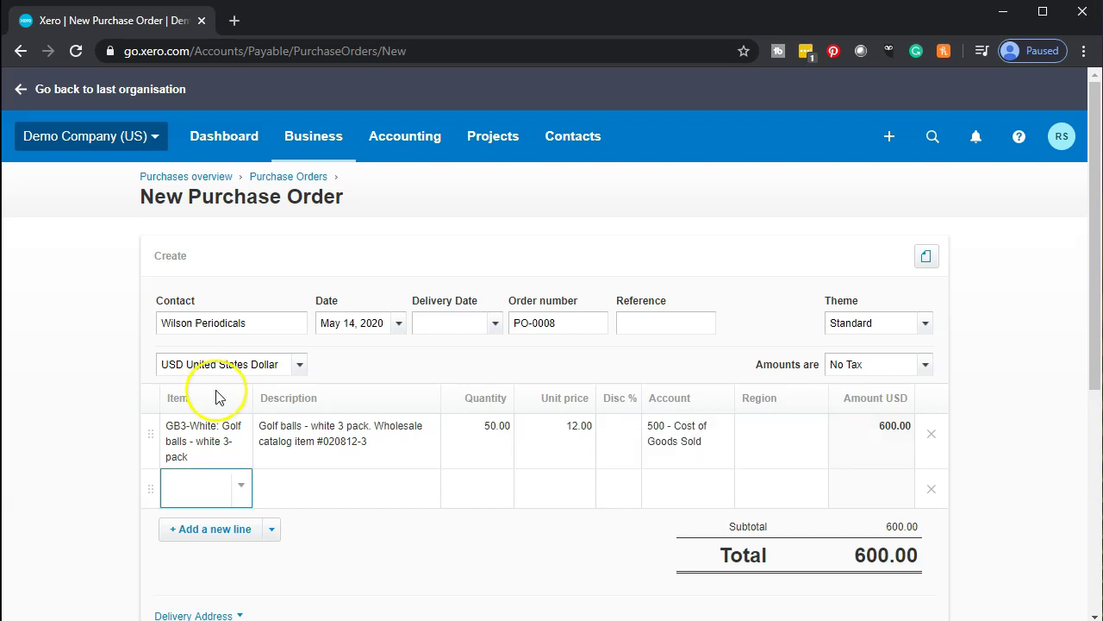
Step: Add a GB6-White golf balls 6-pack line with quantity 2 at 20.00, totalling 640.00
{"action": "left_click", "coordinate": [241, 492]}
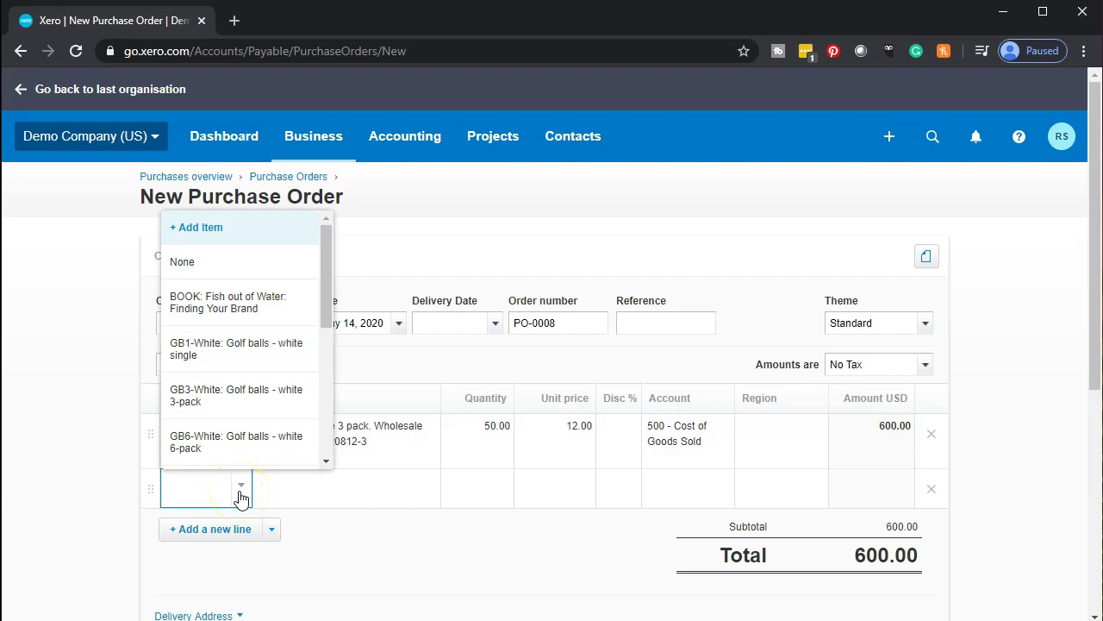
{"action": "left_click", "coordinate": [239, 450]}
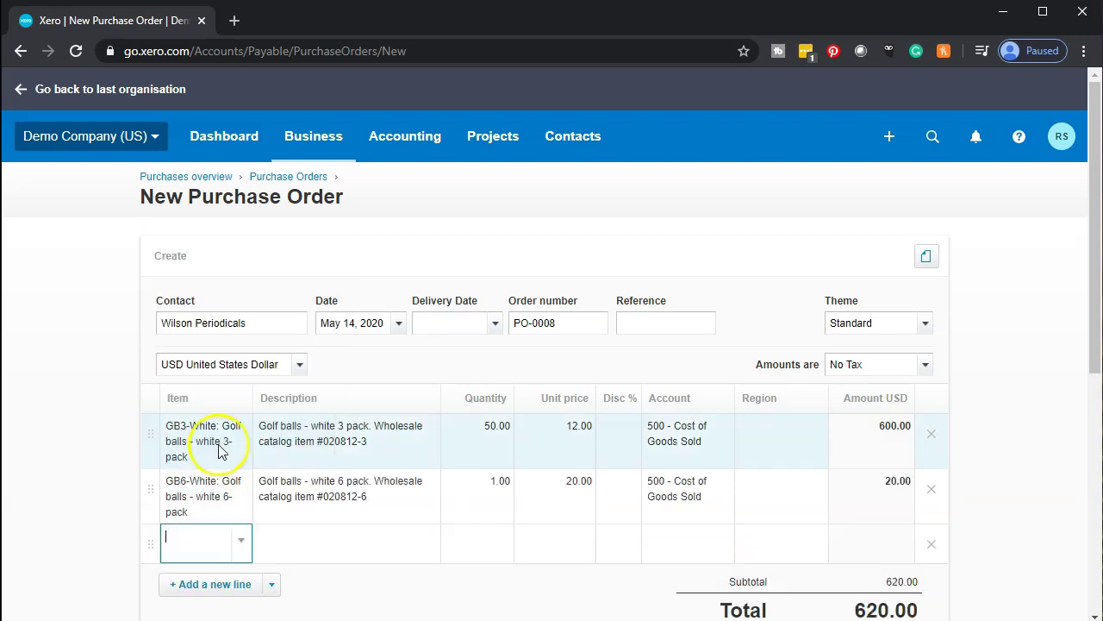
{"action": "left_click", "coordinate": [142, 491]}
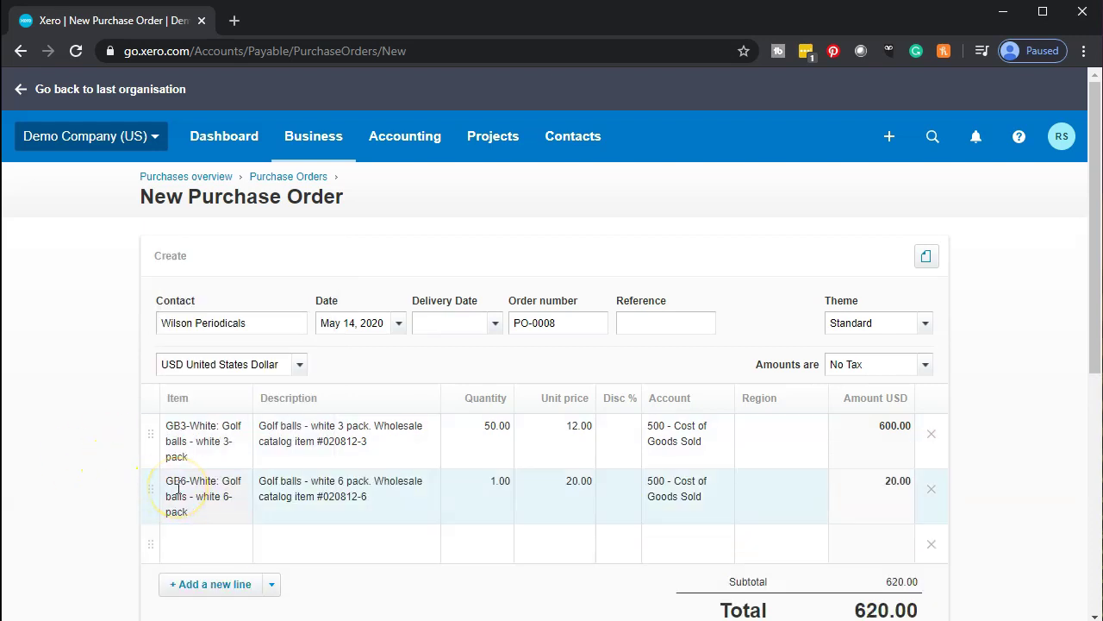
{"action": "left_click", "coordinate": [464, 520]}
{"action": "type", "text": "2"}
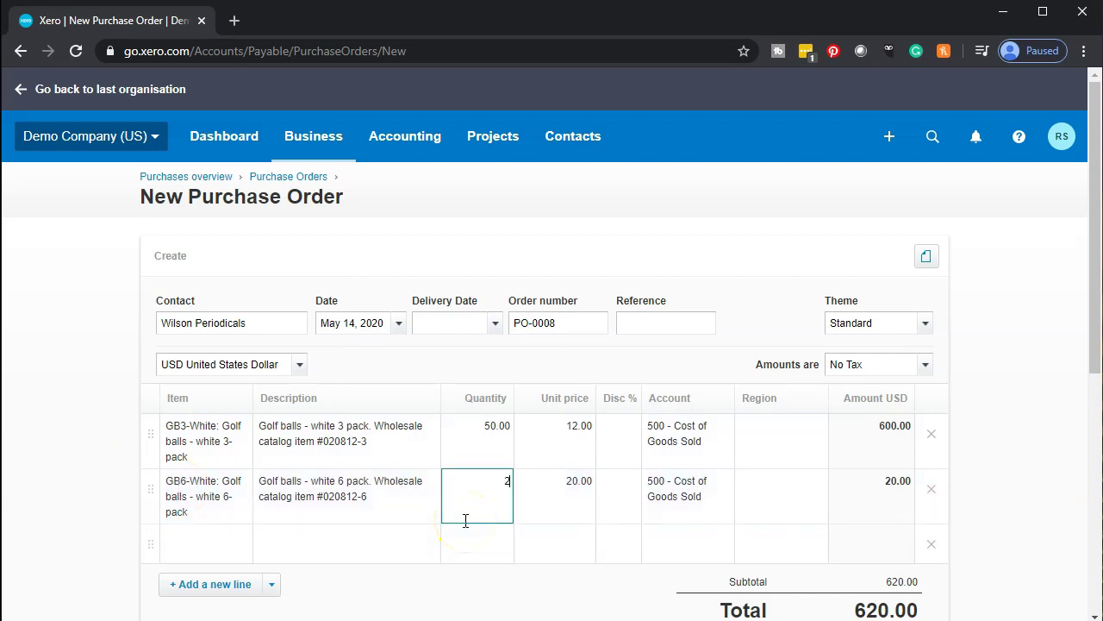
{"action": "key", "text": "Tab"}
{"action": "key", "text": "Tab"}
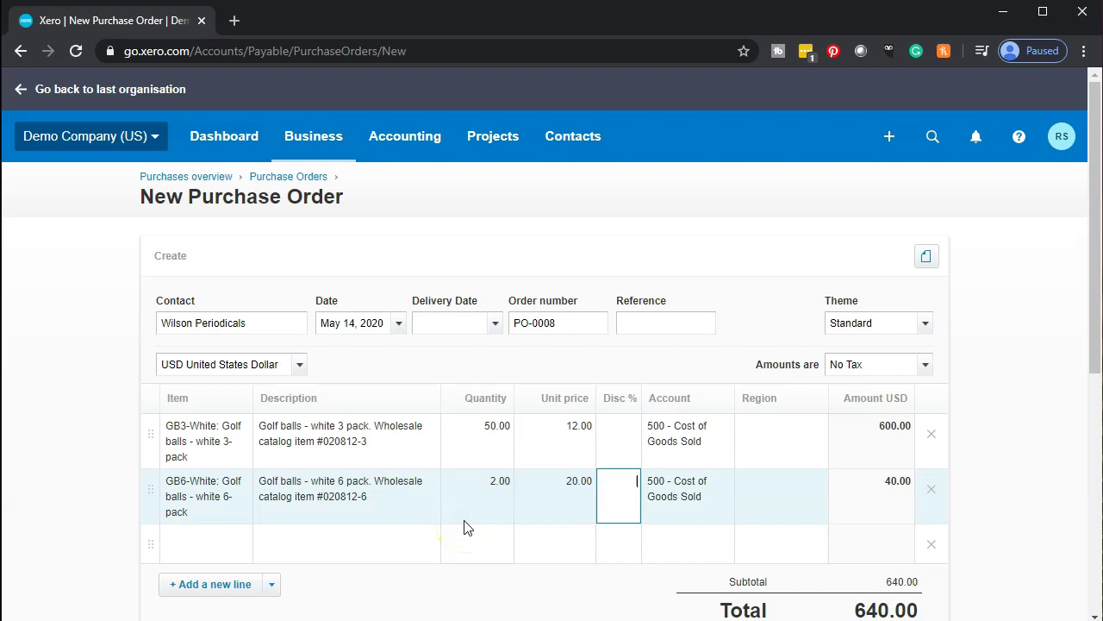
{"action": "left_click", "coordinate": [622, 506]}
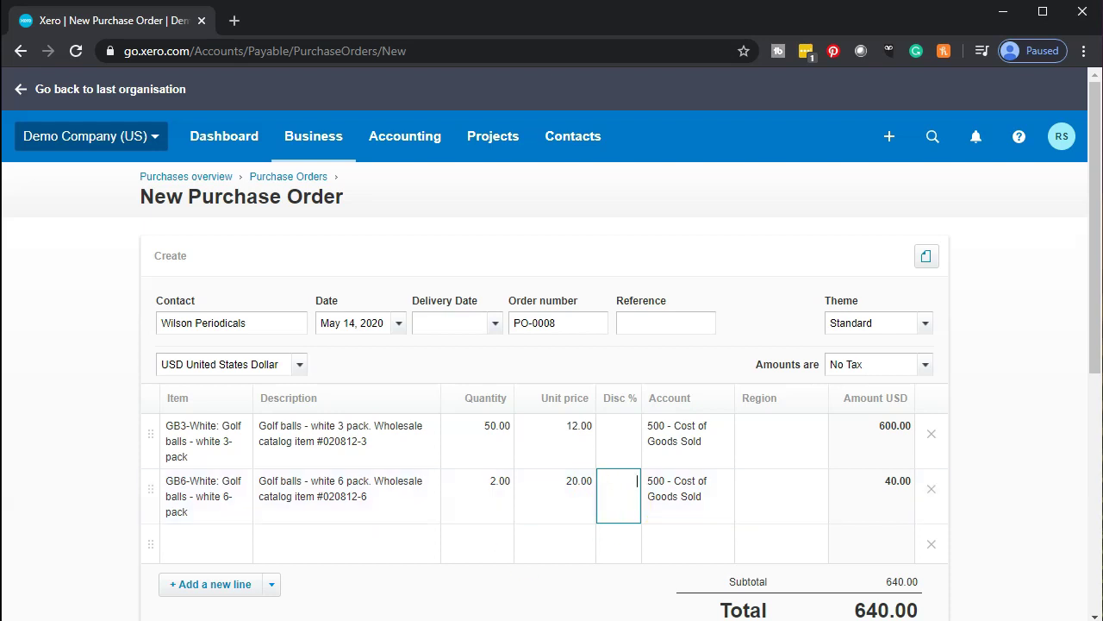
{"action": "scroll", "coordinate": [69, 492], "scroll_direction": "down", "scroll_amount": 2}
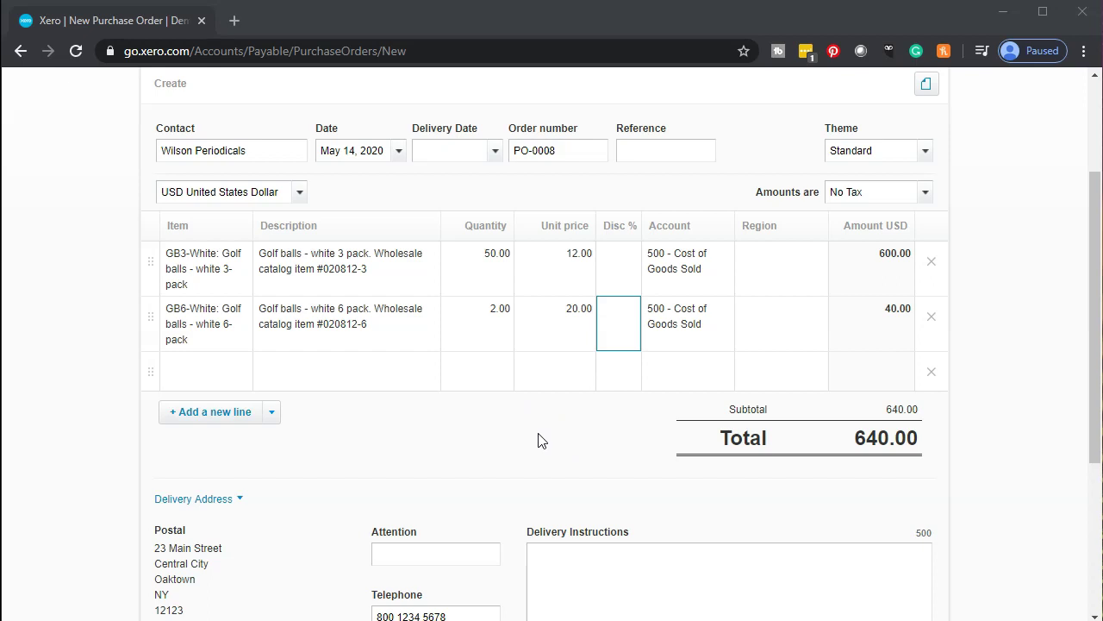
{"action": "scroll", "coordinate": [800, 465], "scroll_direction": "down", "scroll_amount": 3}
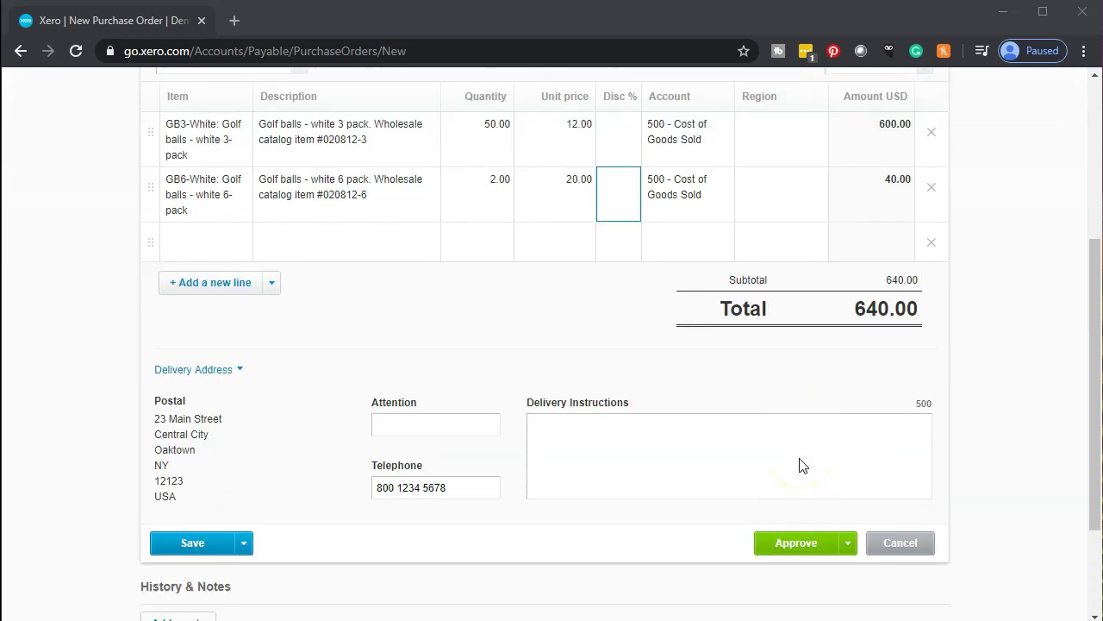
{"action": "scroll", "coordinate": [800, 465], "scroll_direction": "down", "scroll_amount": 1}
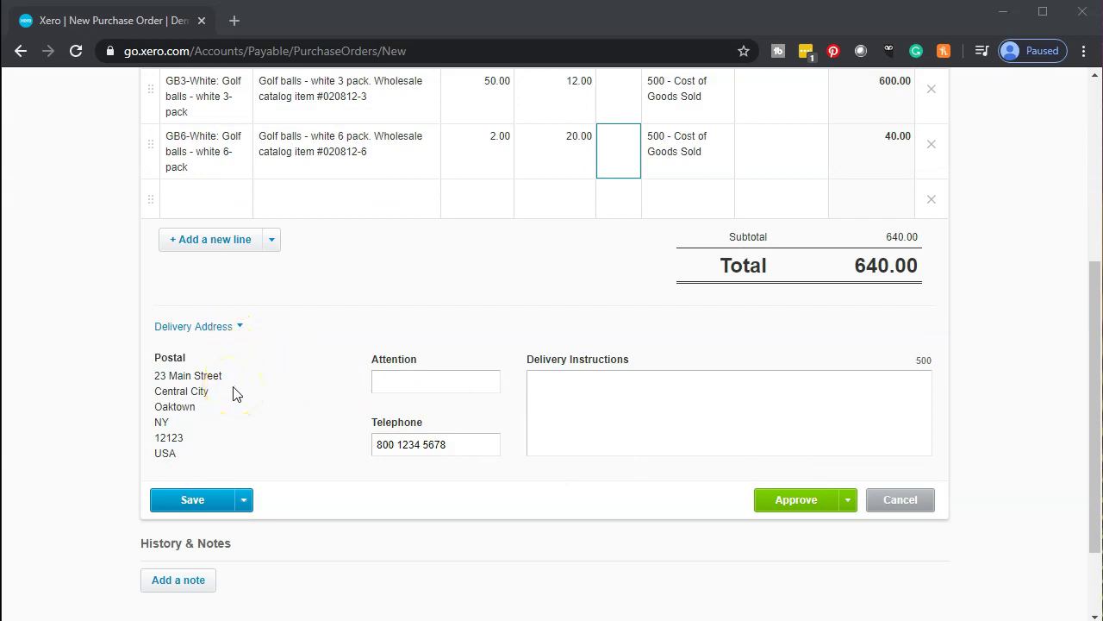
{"action": "left_click", "coordinate": [564, 423]}
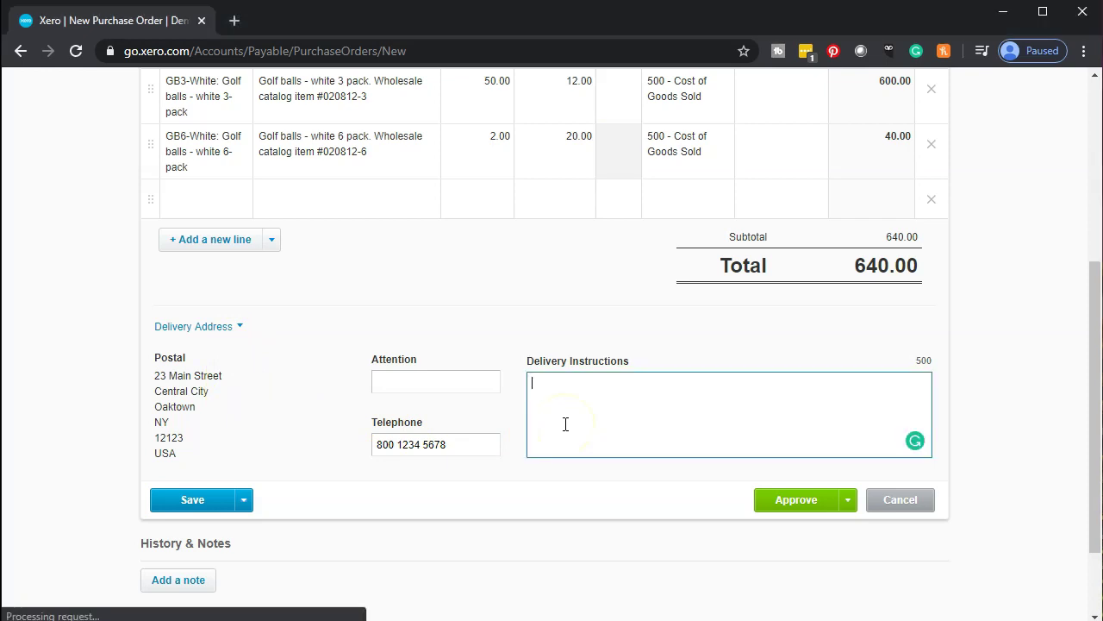
Step: Save PO-0008 as a 640.00 draft, reopen it from the Draft list and approve it
{"action": "left_click", "coordinate": [176, 503]}
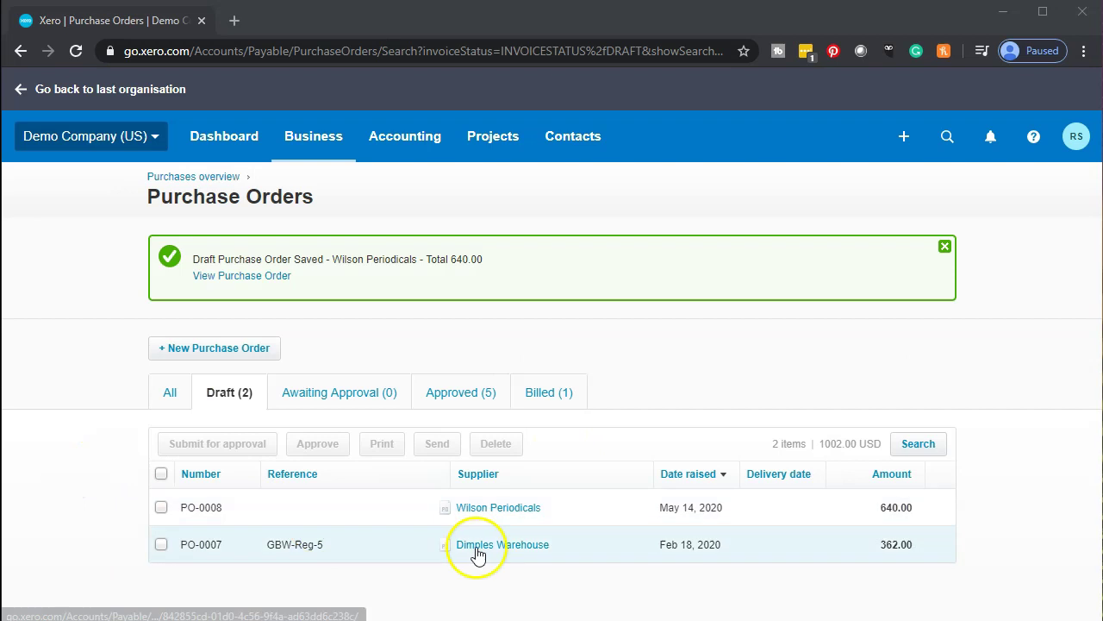
{"action": "left_click", "coordinate": [485, 509]}
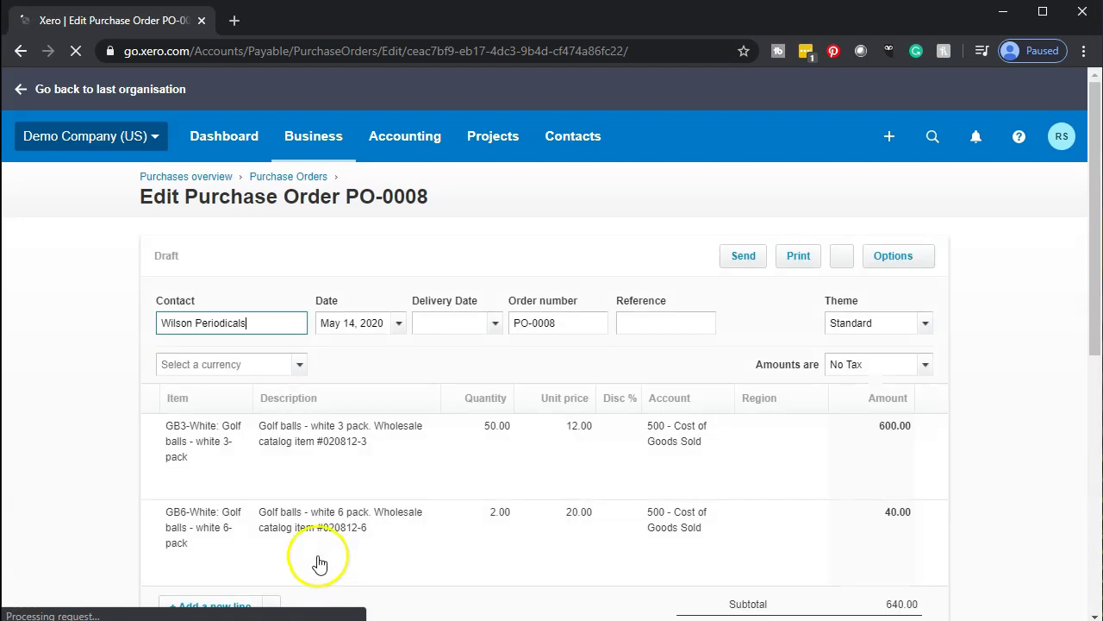
{"action": "scroll", "coordinate": [165, 440], "scroll_direction": "down", "scroll_amount": 3}
{"action": "scroll", "coordinate": [165, 440], "scroll_direction": "down", "scroll_amount": 3}
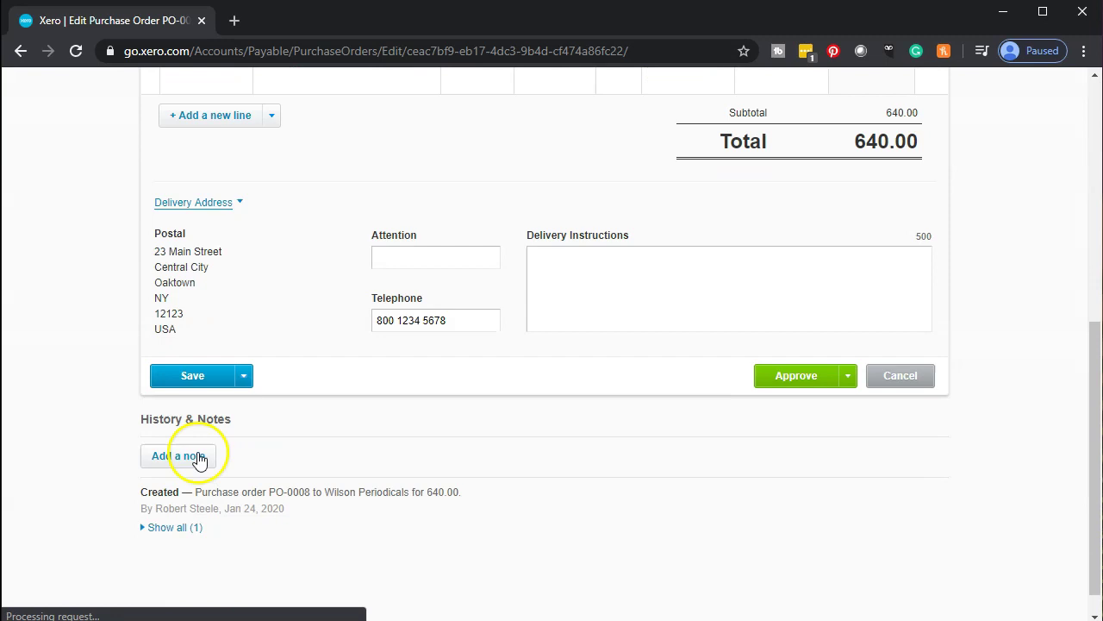
{"action": "left_click", "coordinate": [800, 357]}
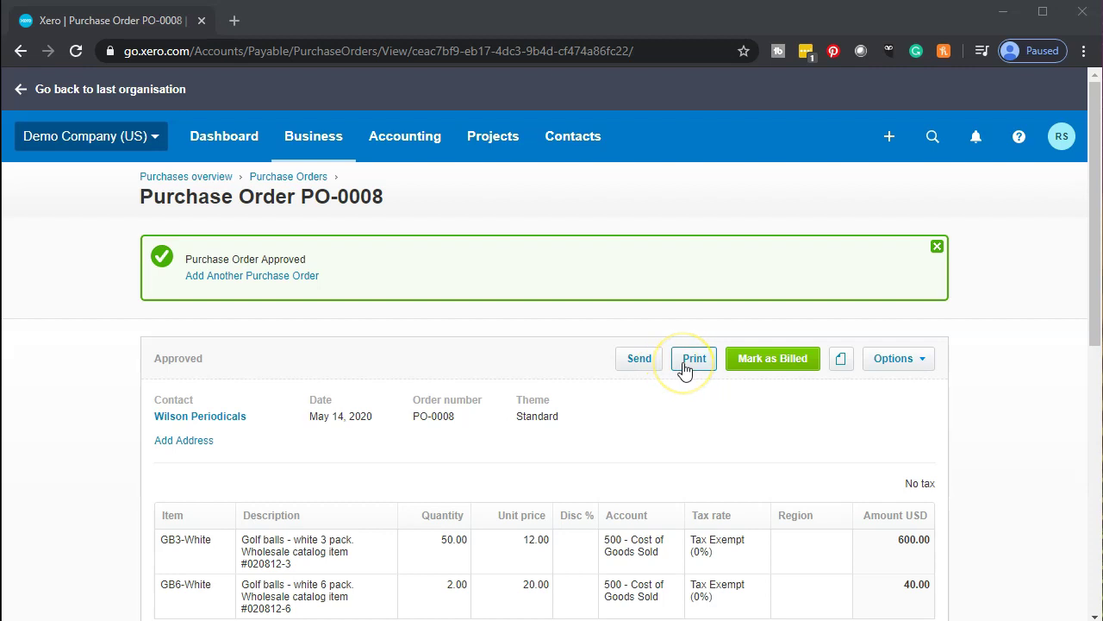
Step: Review the Send Purchase Order email for PO-0008 and close the dialog unsent
{"action": "left_click", "coordinate": [638, 358]}
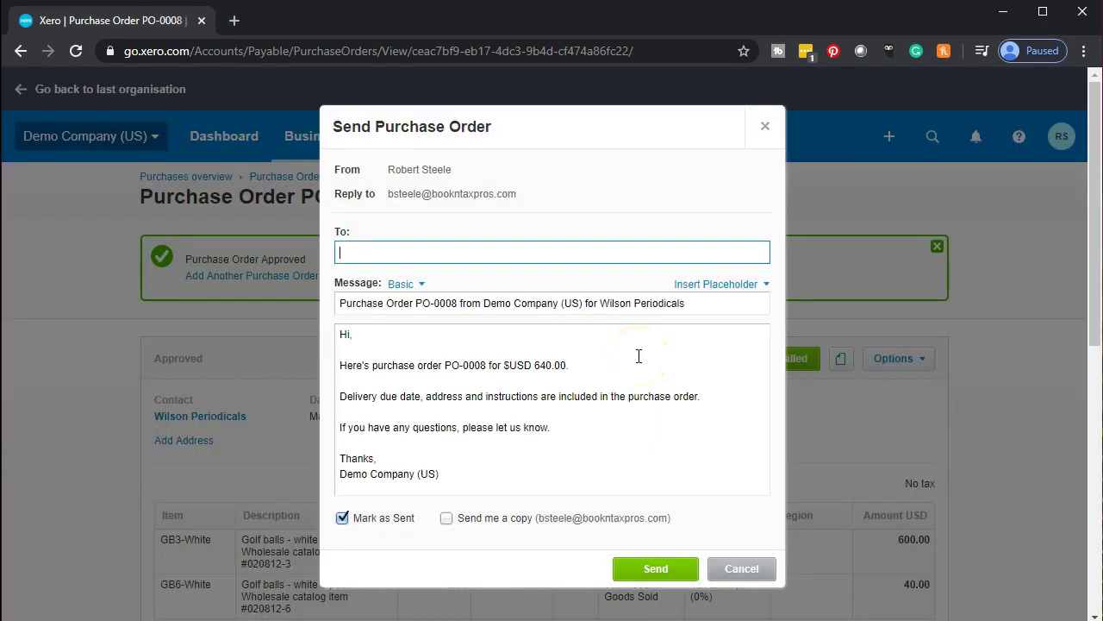
{"action": "left_click", "coordinate": [471, 394]}
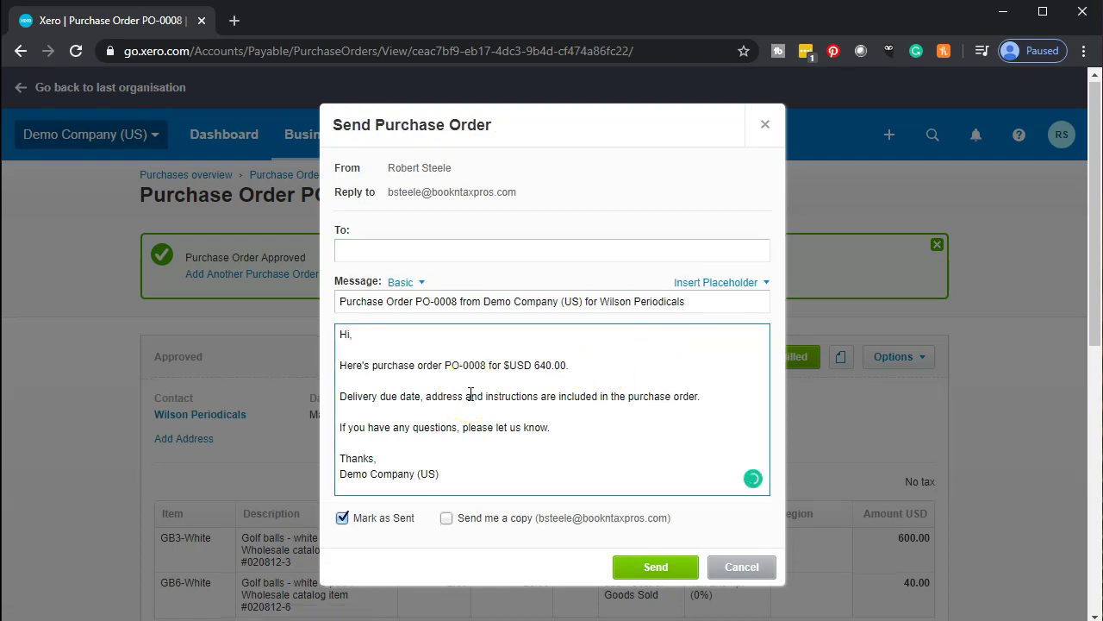
{"action": "scroll", "coordinate": [471, 394], "scroll_direction": "down", "scroll_amount": 2}
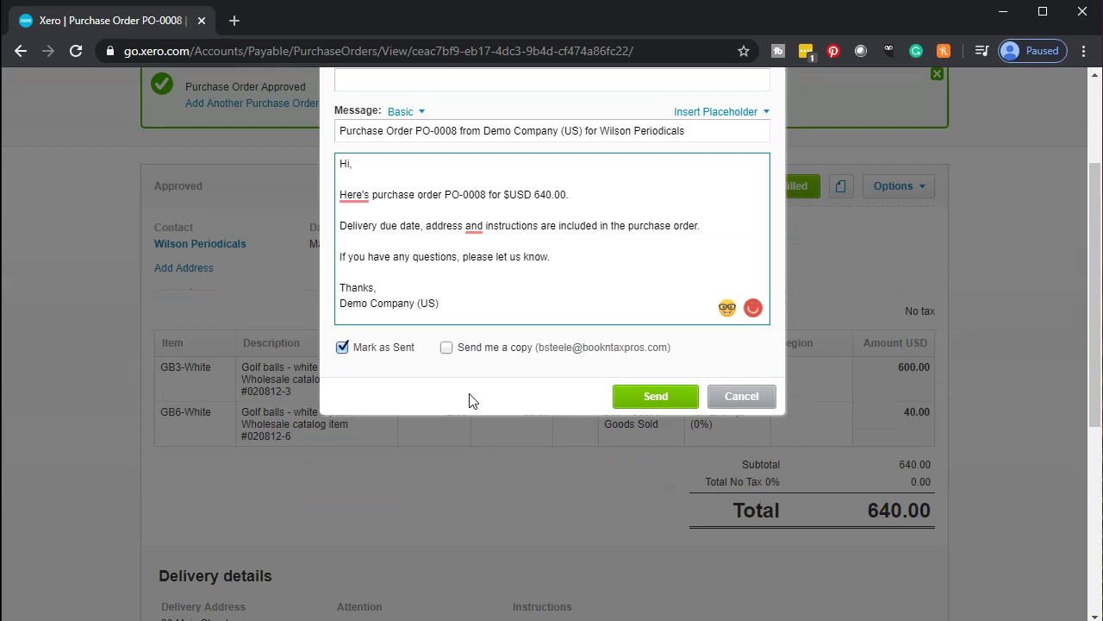
{"action": "scroll", "coordinate": [472, 396], "scroll_direction": "up", "scroll_amount": 2}
{"action": "left_click", "coordinate": [471, 387]}
{"action": "left_click", "coordinate": [617, 200]}
{"action": "left_click", "coordinate": [759, 127]}
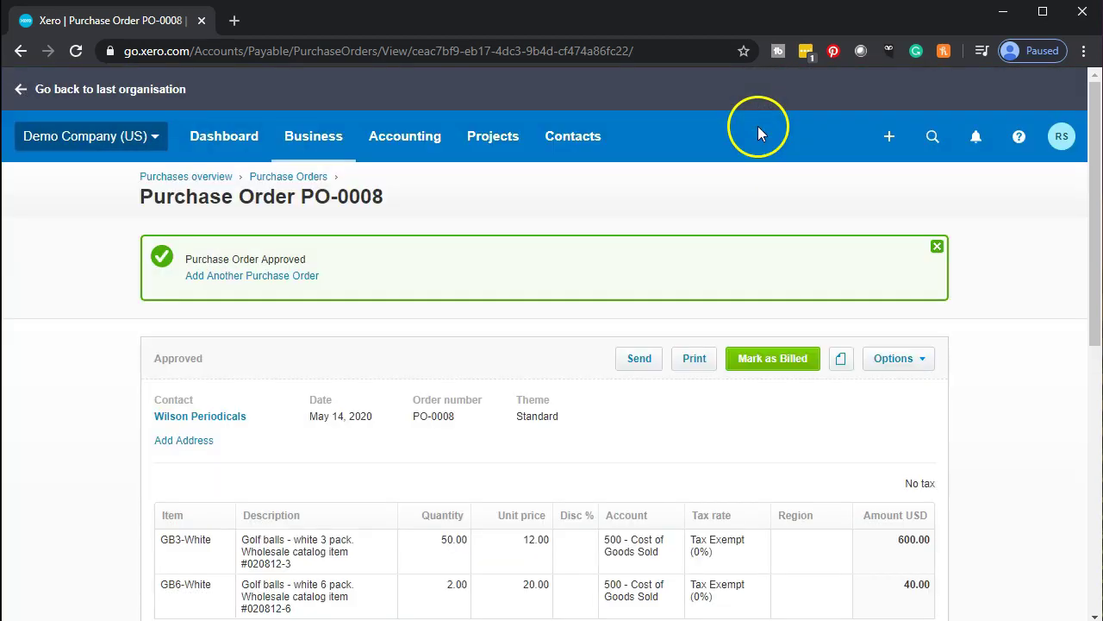
Step: Go from the Dashboard to Business > Purchase overview and view the purchase order summary
{"action": "left_click", "coordinate": [239, 144]}
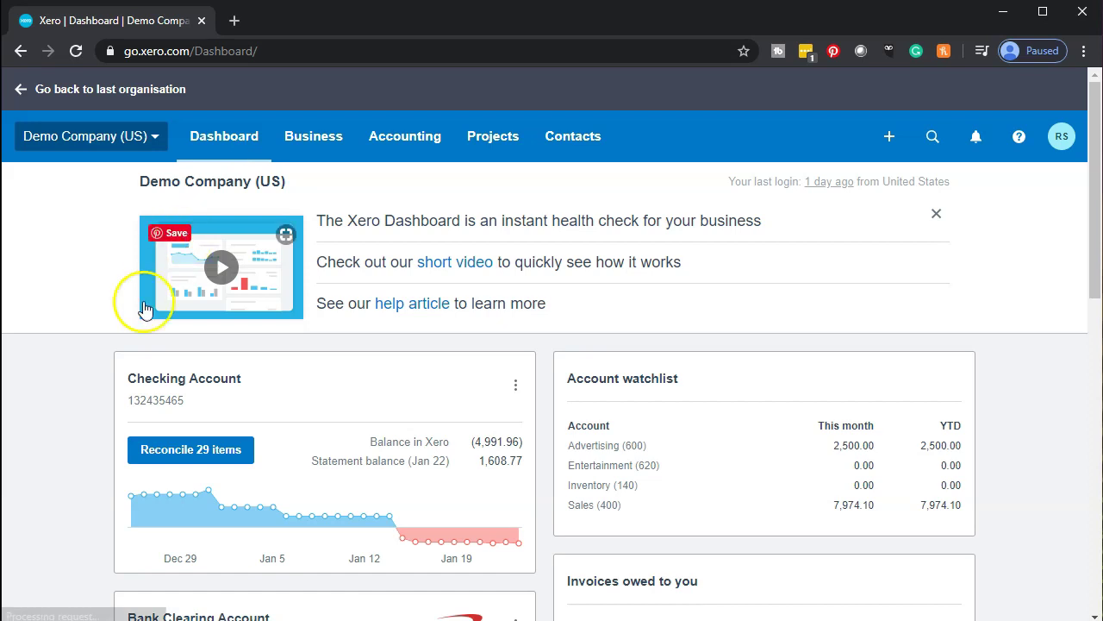
{"action": "scroll", "coordinate": [113, 366], "scroll_direction": "down", "scroll_amount": 2}
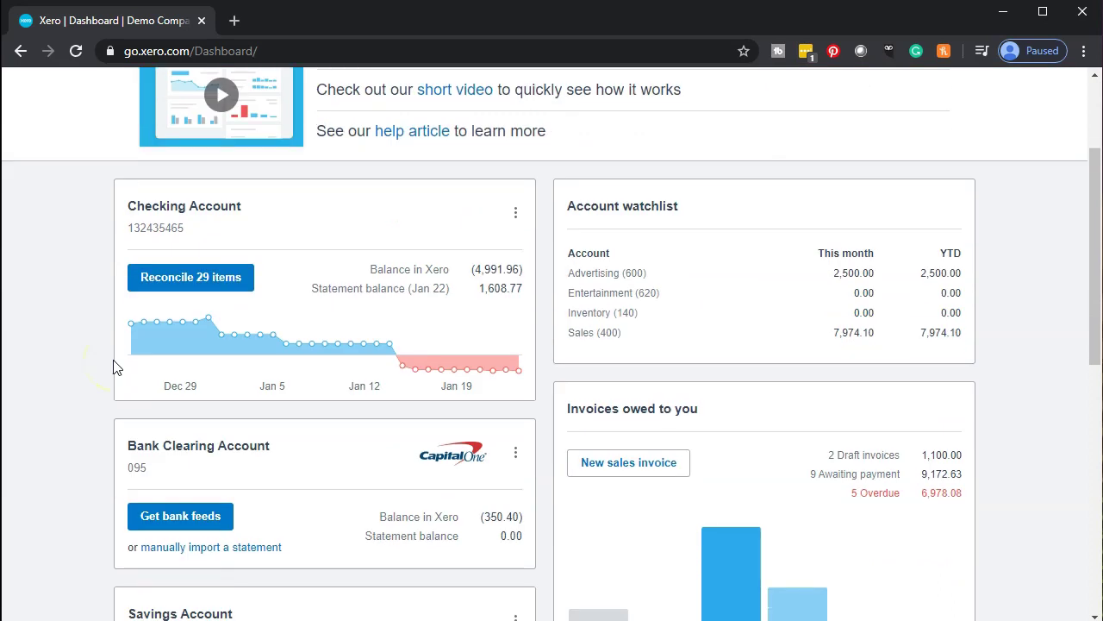
{"action": "scroll", "coordinate": [319, 142], "scroll_direction": "up", "scroll_amount": 2}
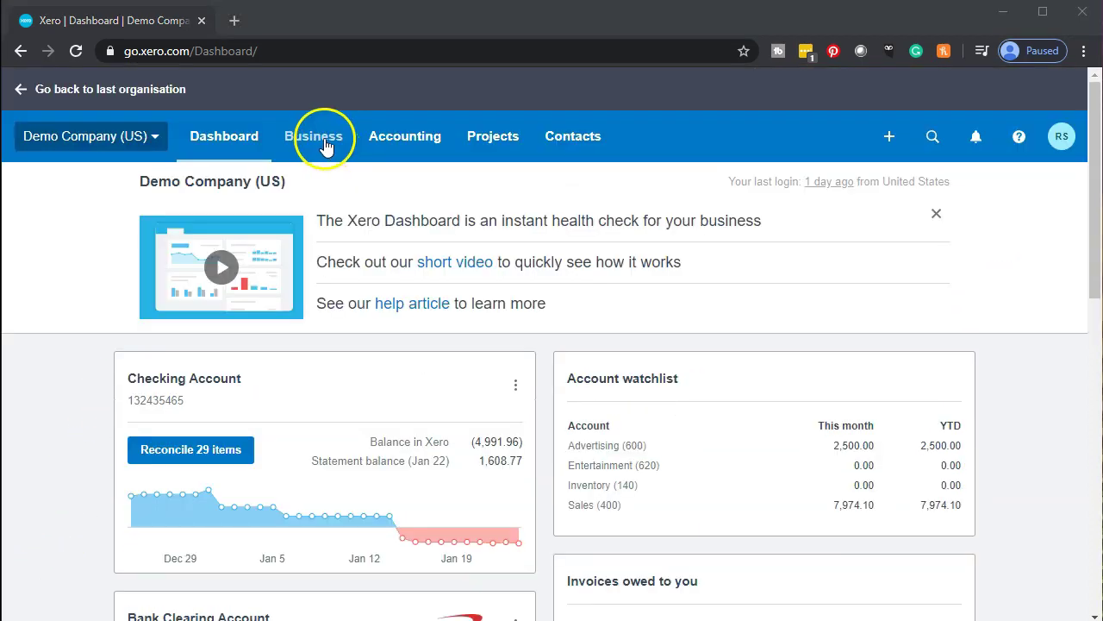
{"action": "left_click", "coordinate": [306, 145]}
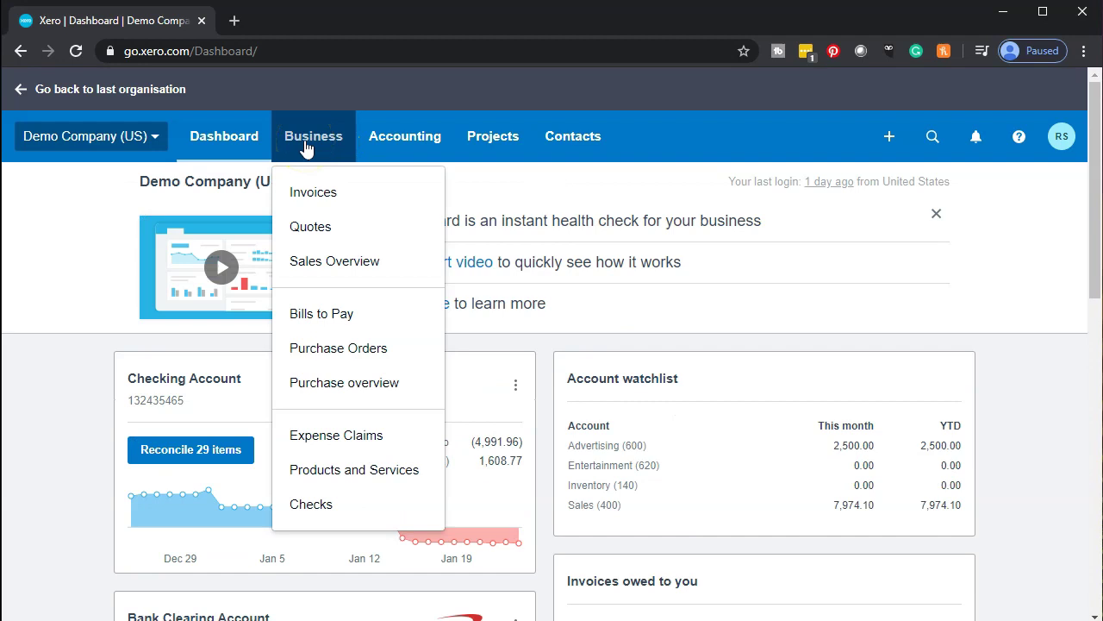
{"action": "left_click", "coordinate": [365, 398]}
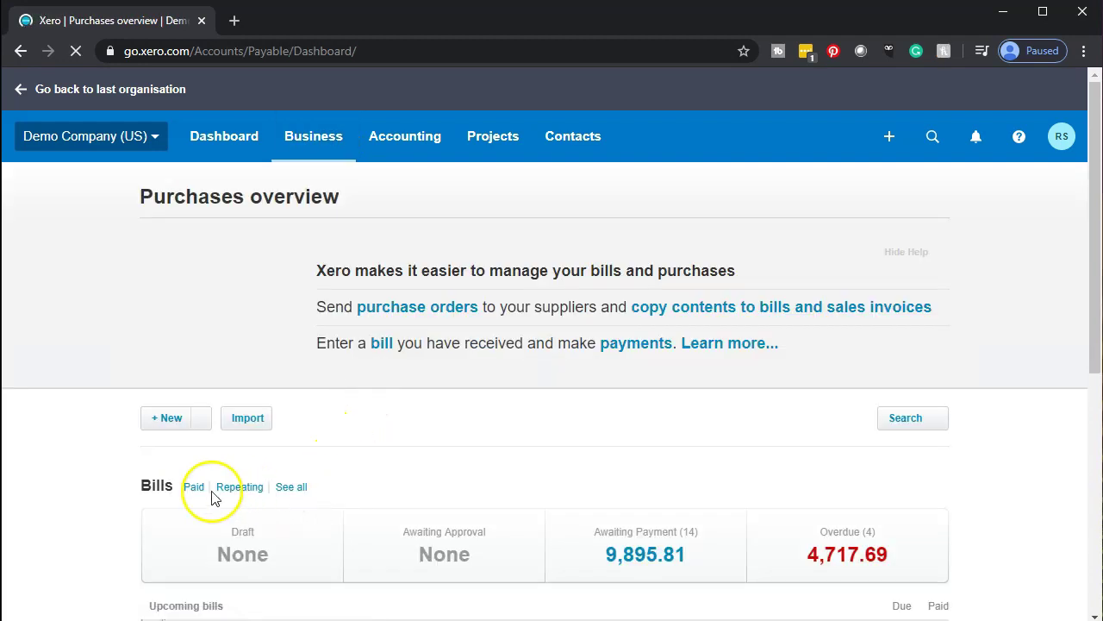
{"action": "scroll", "coordinate": [90, 496], "scroll_direction": "down", "scroll_amount": 2}
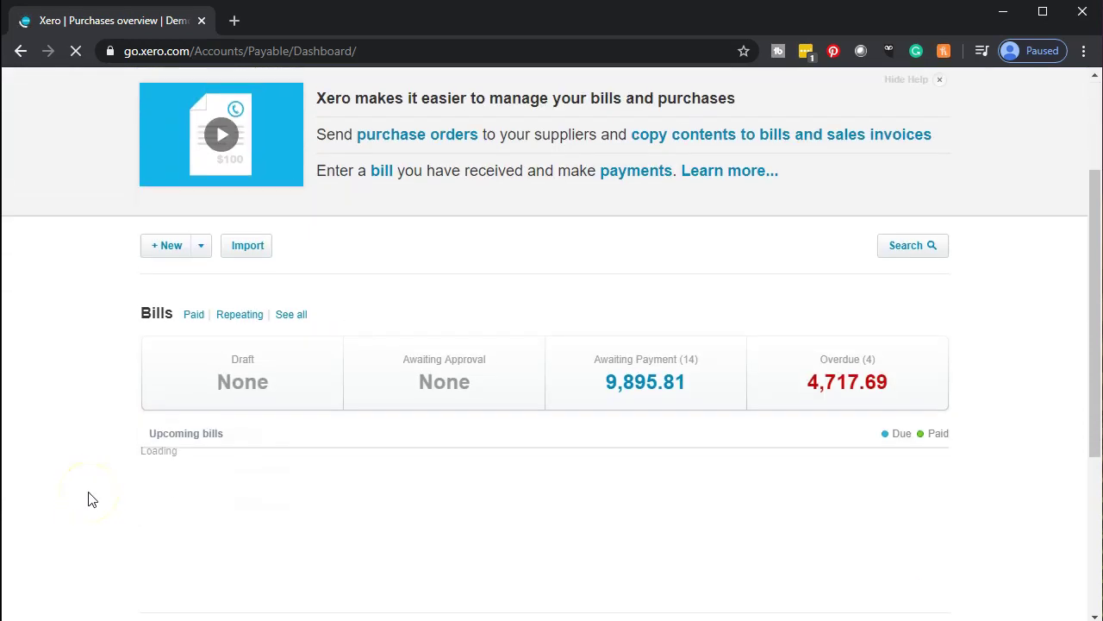
{"action": "scroll", "coordinate": [94, 421], "scroll_direction": "down", "scroll_amount": 1}
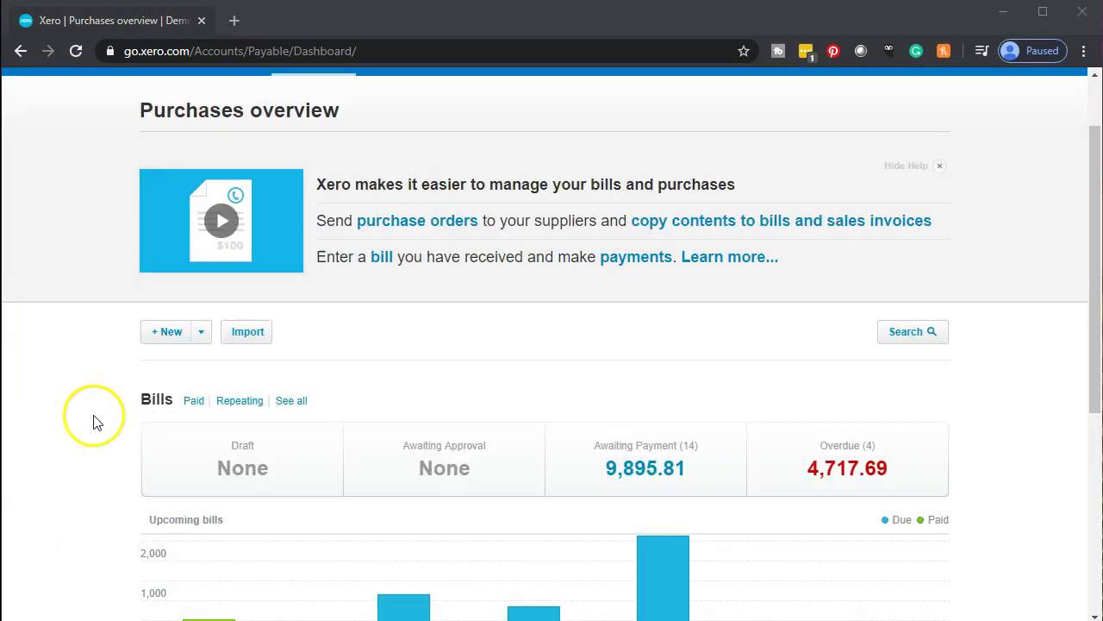
{"action": "scroll", "coordinate": [116, 416], "scroll_direction": "down", "scroll_amount": 4}
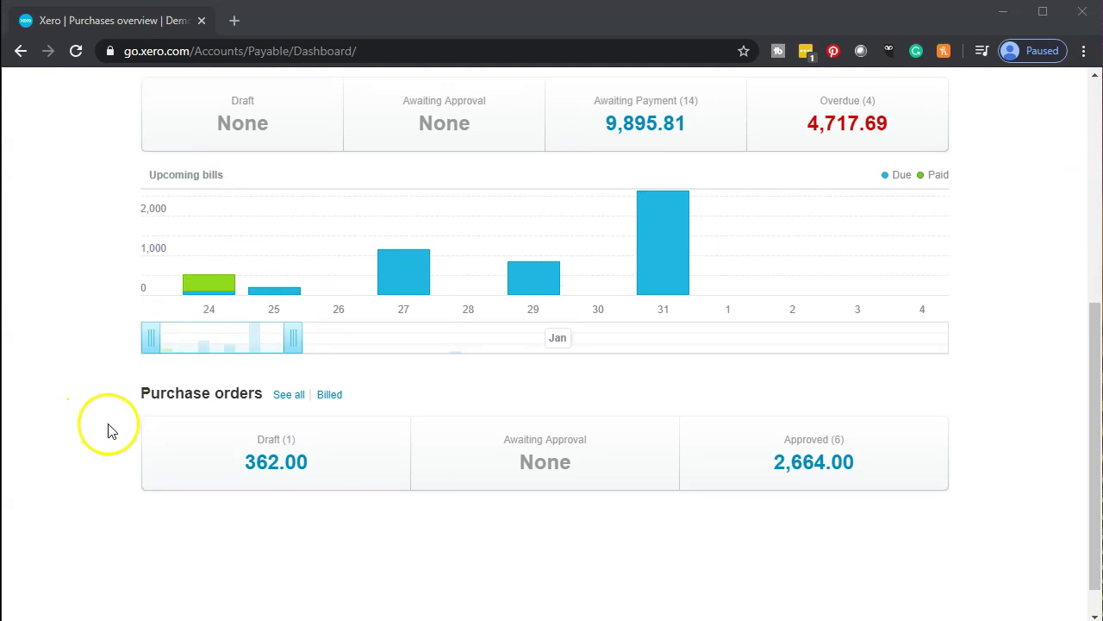
{"action": "left_click", "coordinate": [282, 399]}
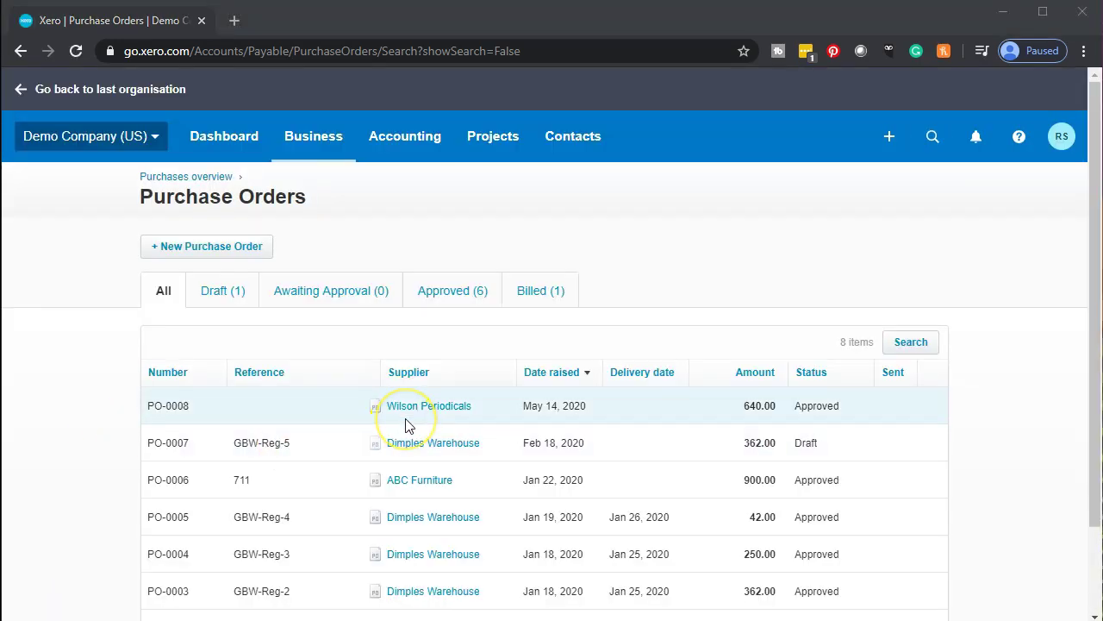
Step: Sort purchase orders by supplier, then by date raised, and filter to the Draft (1) tab
{"action": "scroll", "coordinate": [409, 426], "scroll_direction": "down", "scroll_amount": 1}
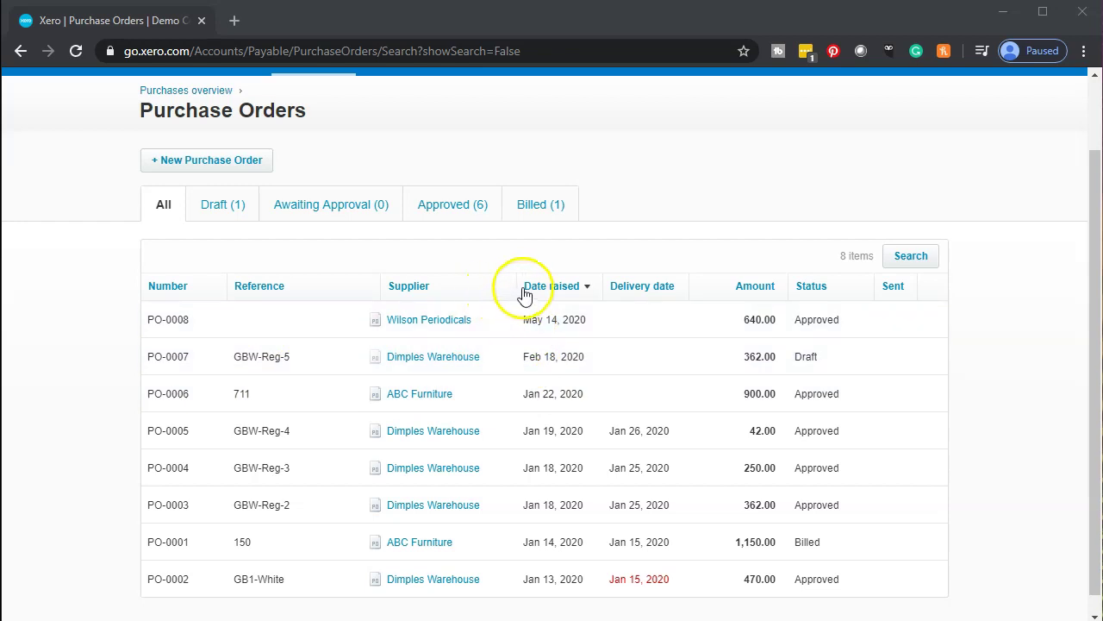
{"action": "left_click", "coordinate": [491, 296]}
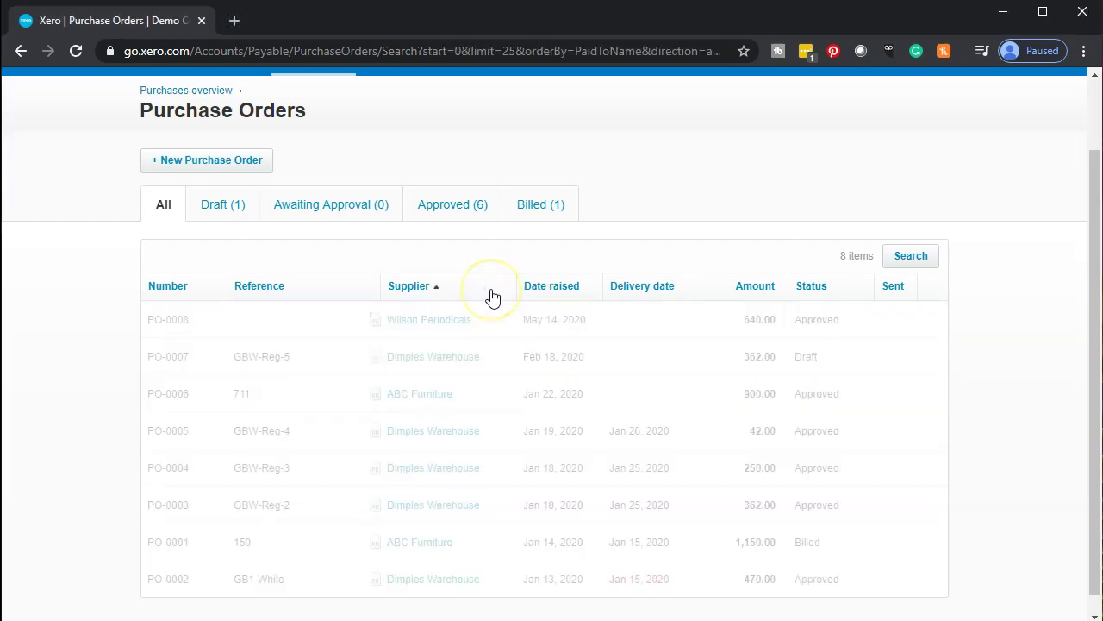
{"action": "left_click", "coordinate": [589, 297]}
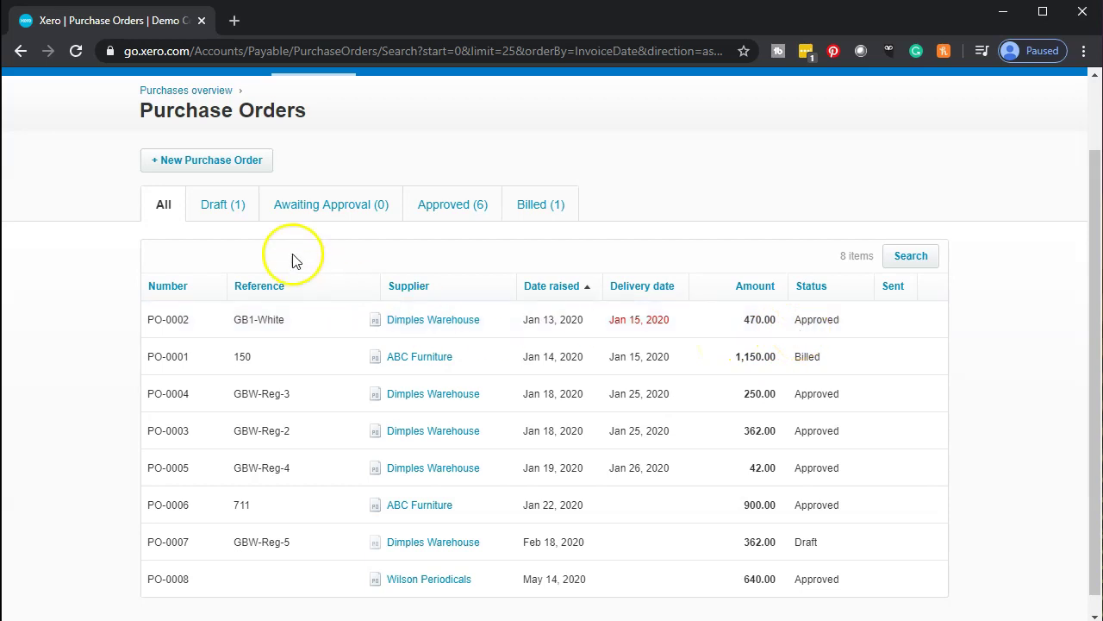
{"action": "left_click", "coordinate": [217, 210]}
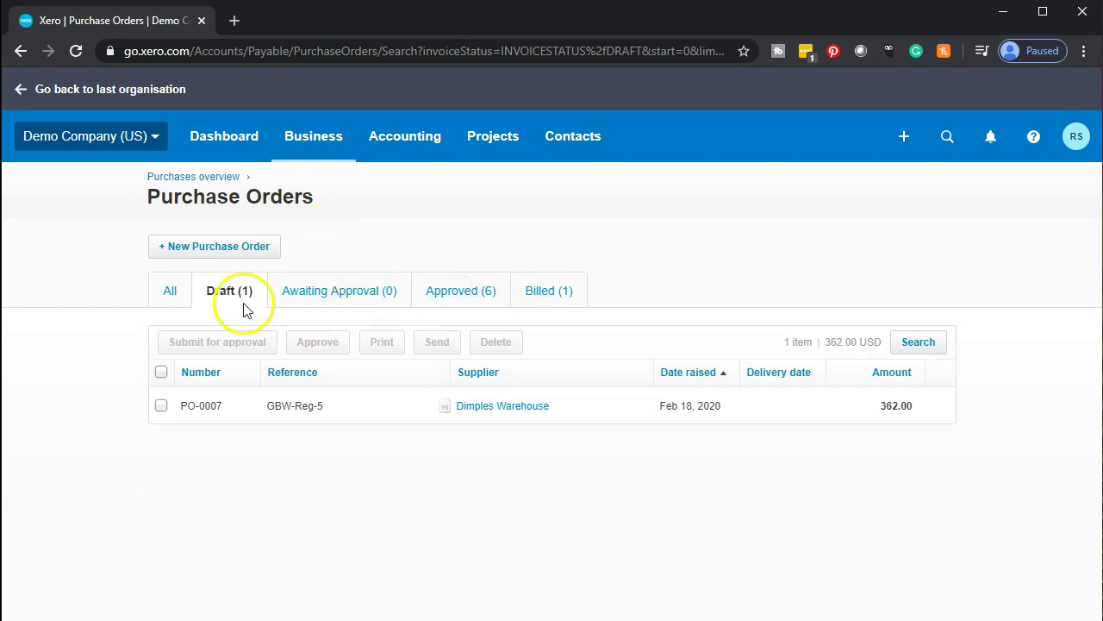
Step: Switch from the All tab to the Approved (6) purchase orders tab
{"action": "left_click", "coordinate": [171, 295]}
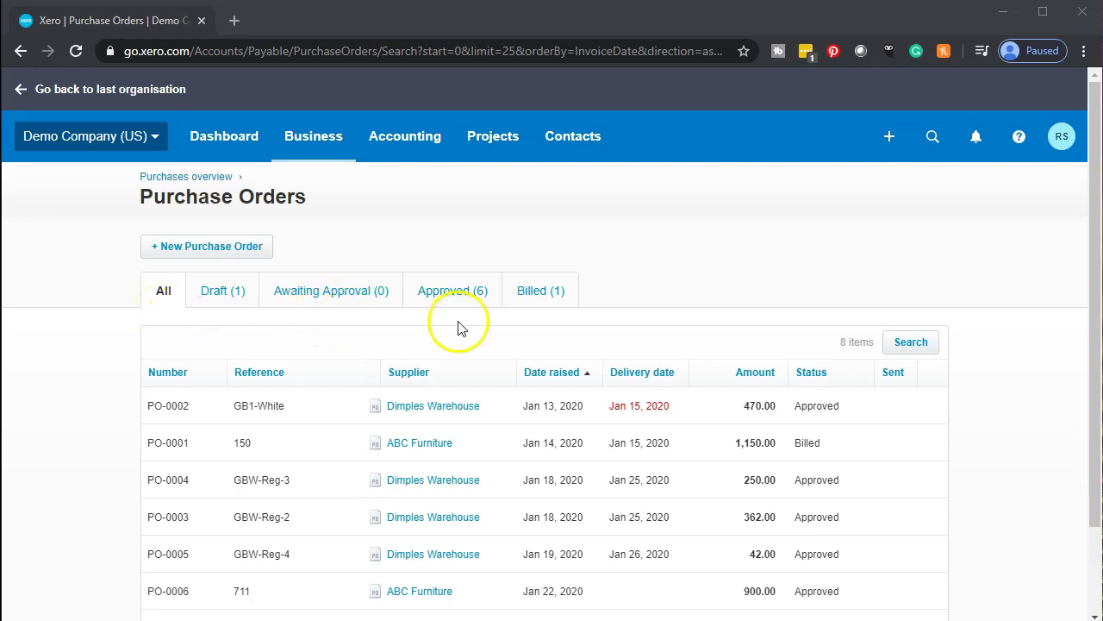
{"action": "left_click", "coordinate": [449, 293]}
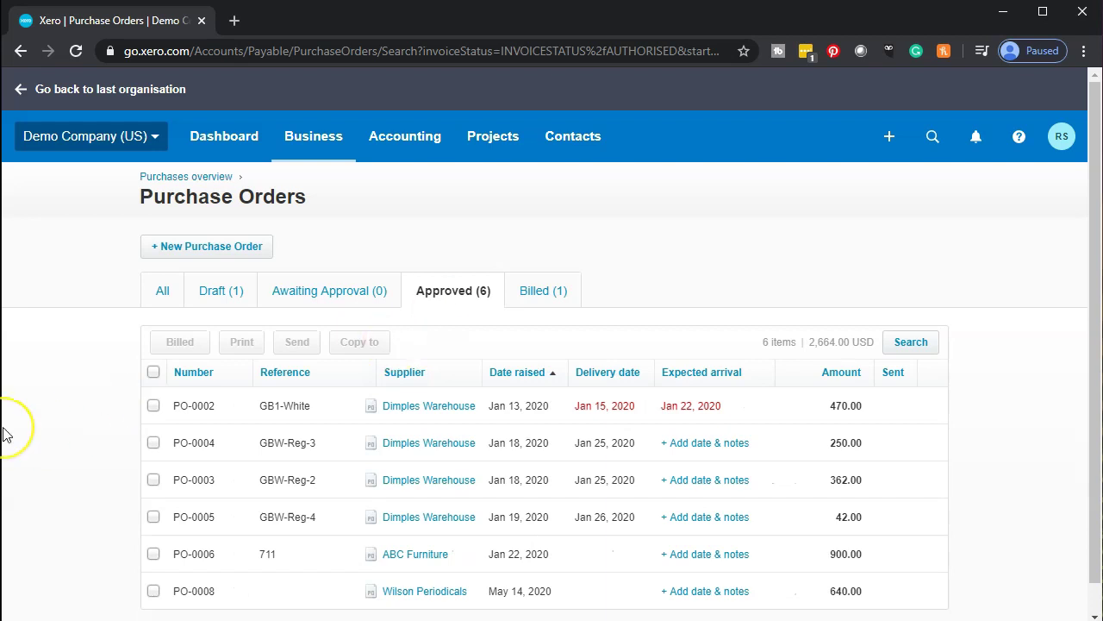
Step: Select PO-0002 and PO-0004 and mark them as Billed, confirming with OK
{"action": "scroll", "coordinate": [17, 431], "scroll_direction": "down", "scroll_amount": 1}
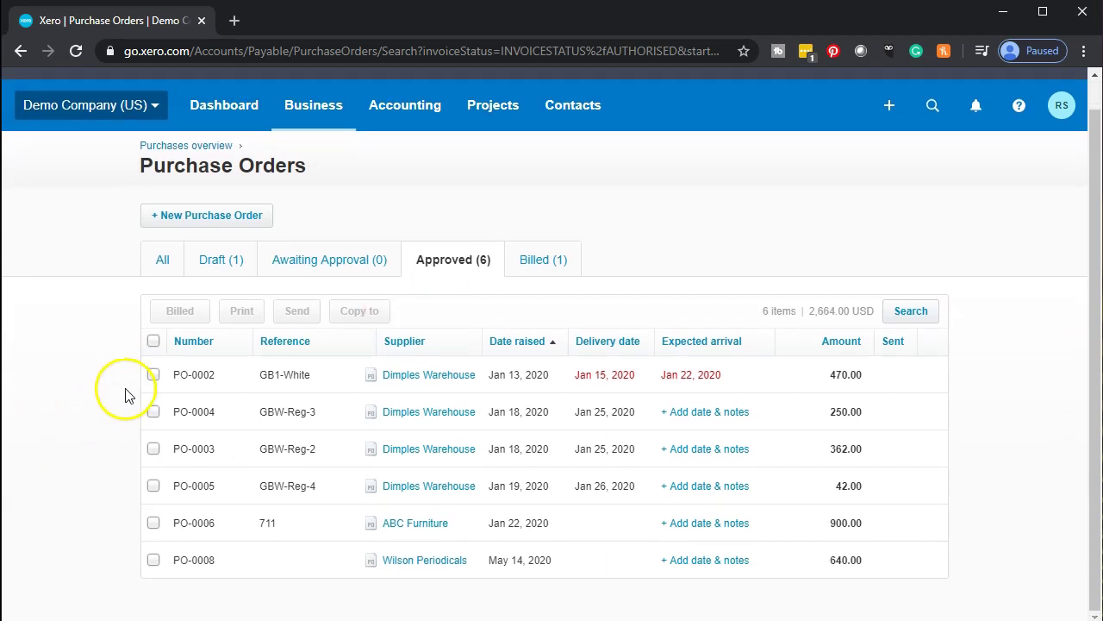
{"action": "left_click", "coordinate": [153, 376]}
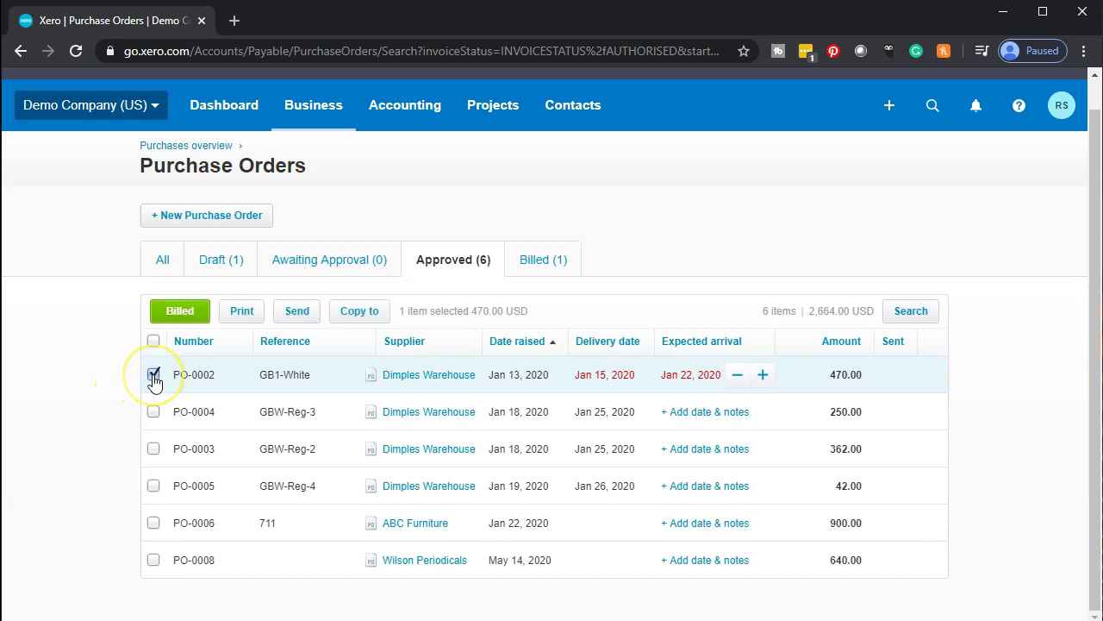
{"action": "left_click", "coordinate": [155, 413]}
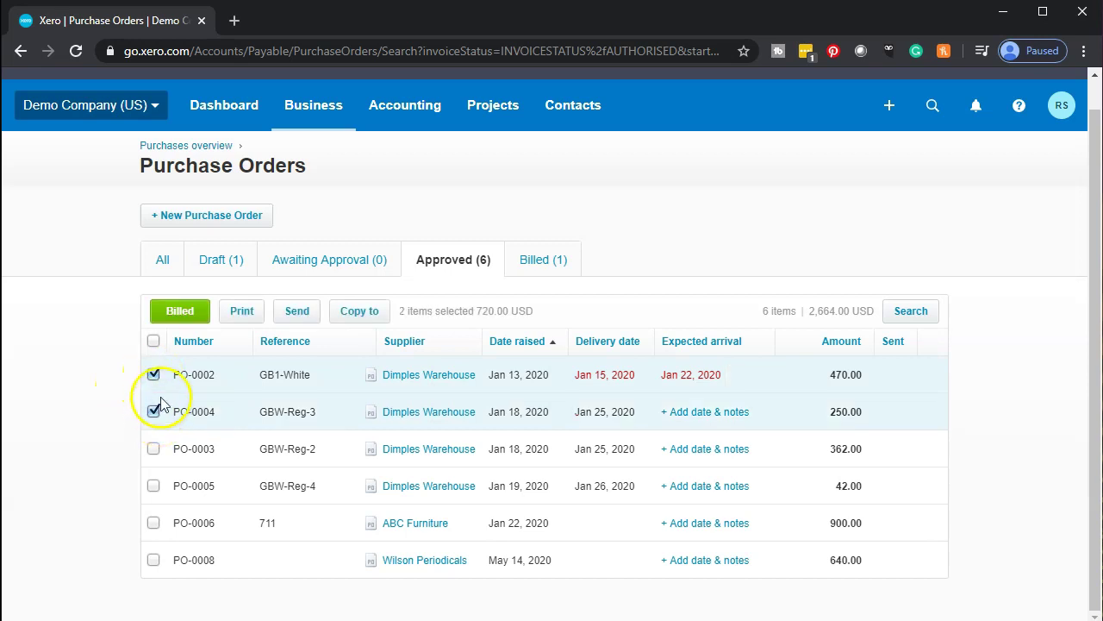
{"action": "left_click", "coordinate": [182, 315]}
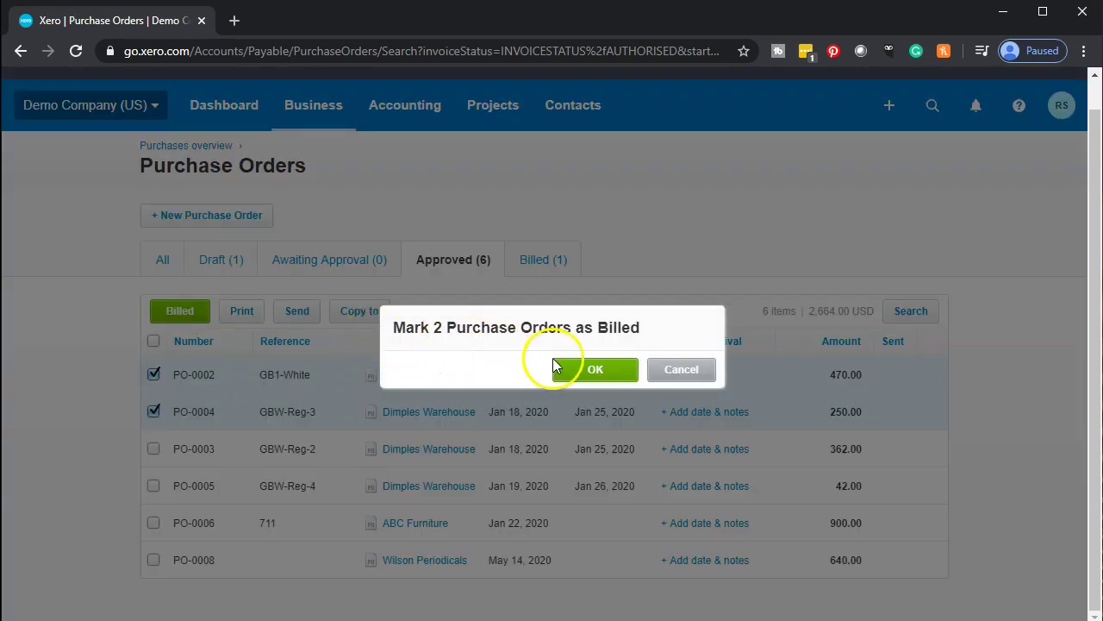
{"action": "left_click", "coordinate": [580, 372]}
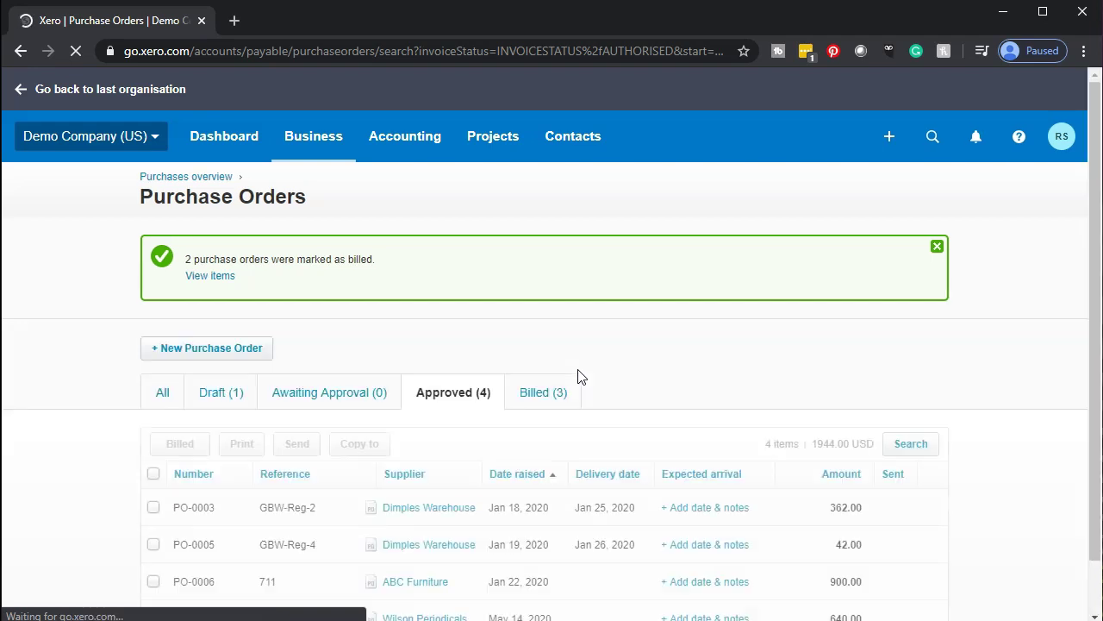
Step: Filter the purchase orders list to the Billed tab showing PO-0002, PO-0001 and PO-0004
{"action": "scroll", "coordinate": [76, 450], "scroll_direction": "down", "scroll_amount": 1}
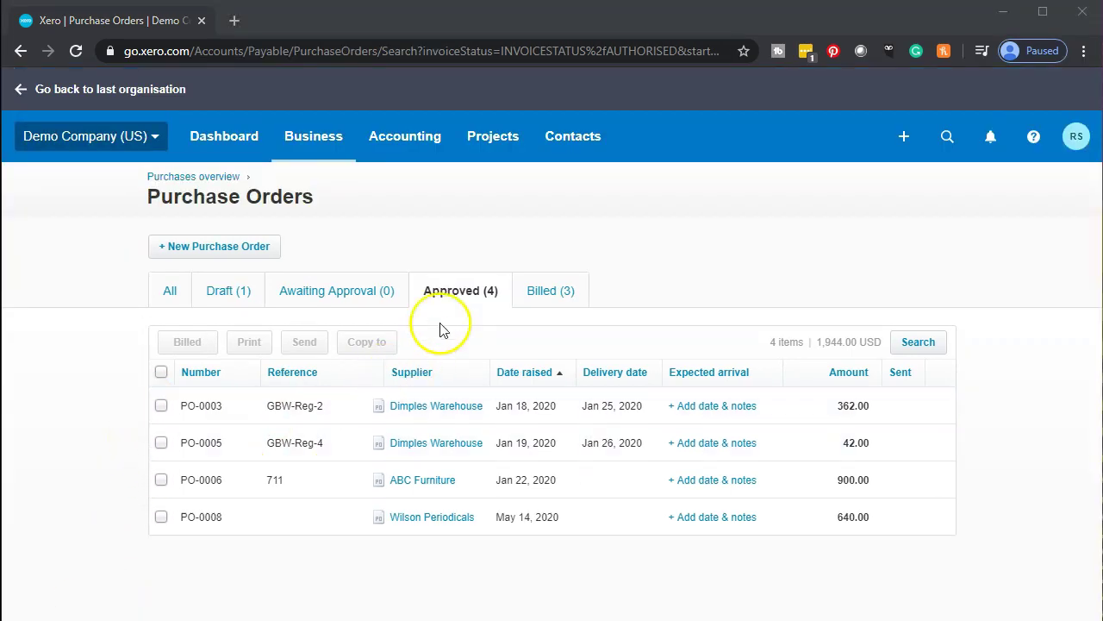
{"action": "left_click", "coordinate": [533, 293]}
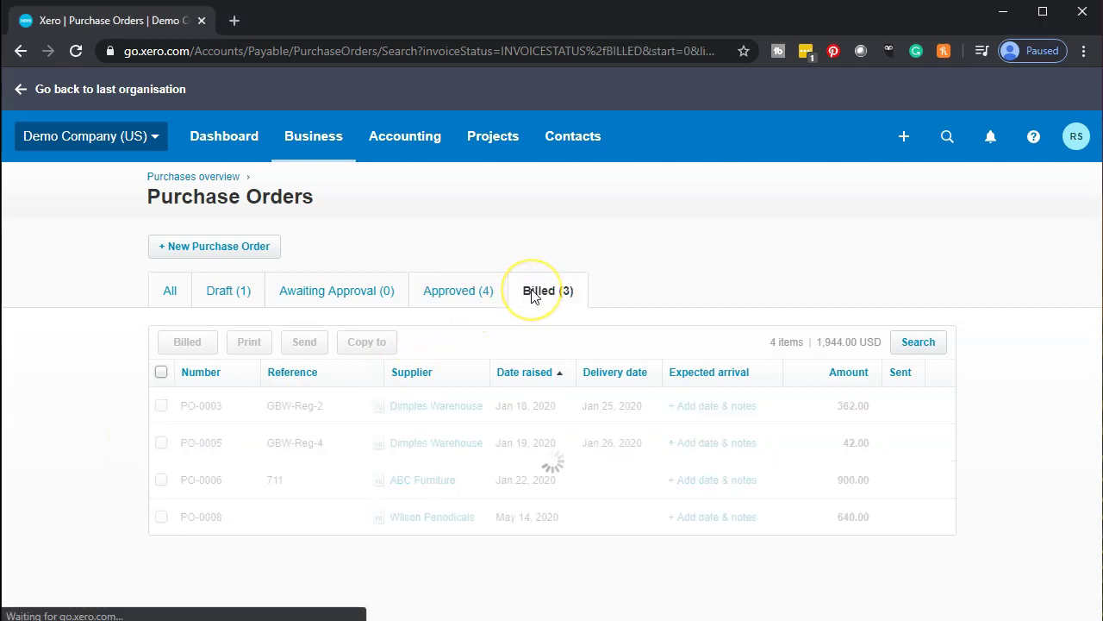